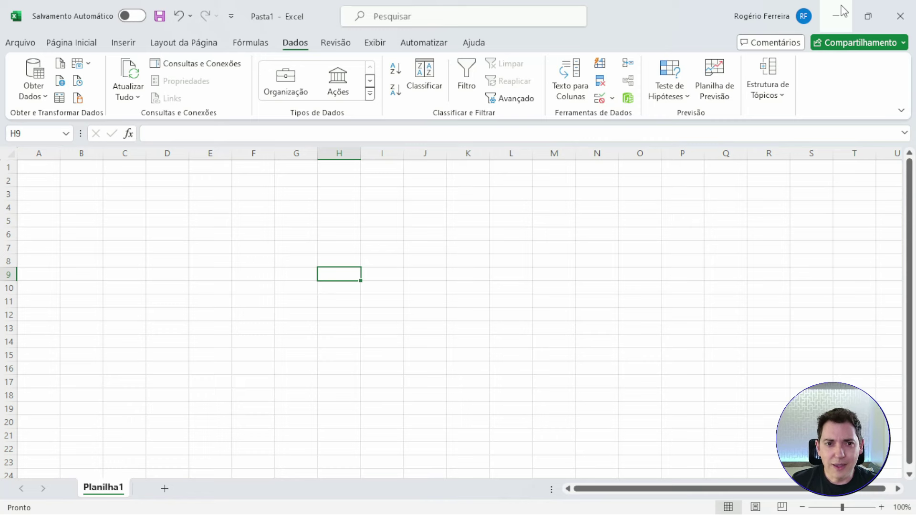
{"action": "left_click", "coordinate": [76, 46]}
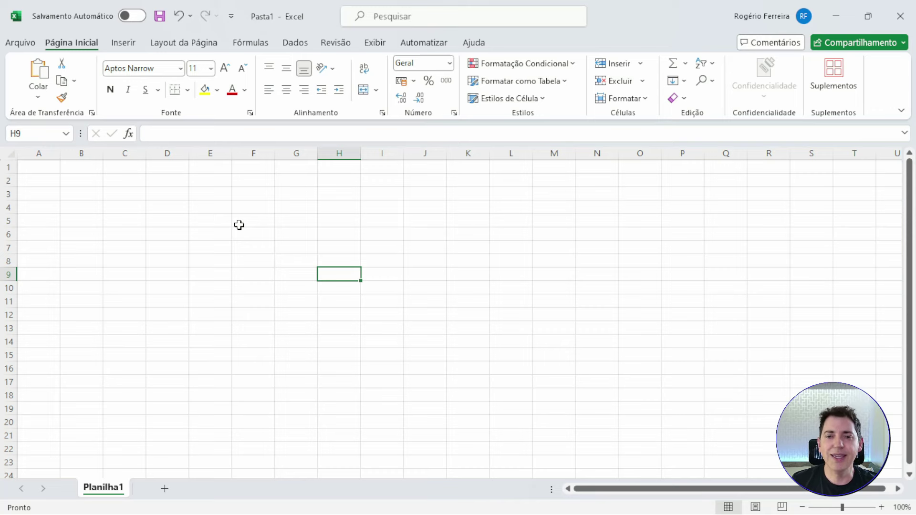
{"action": "key", "text": "ctrl+1"}
{"action": "left_click", "coordinate": [285, 66]}
{"action": "left_click_drag", "start_coordinate": [325, 51], "coordinate": [439, 206]}
{"action": "key", "text": "Escape"}
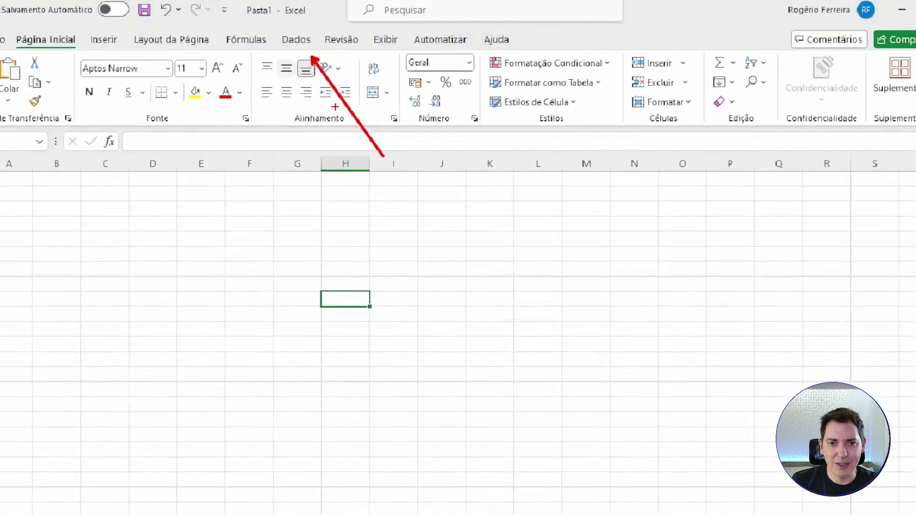
Examine the database types that data can be imported from, such as SQL Server, Oracle and IBM Db2.
{"action": "left_click", "coordinate": [296, 41]}
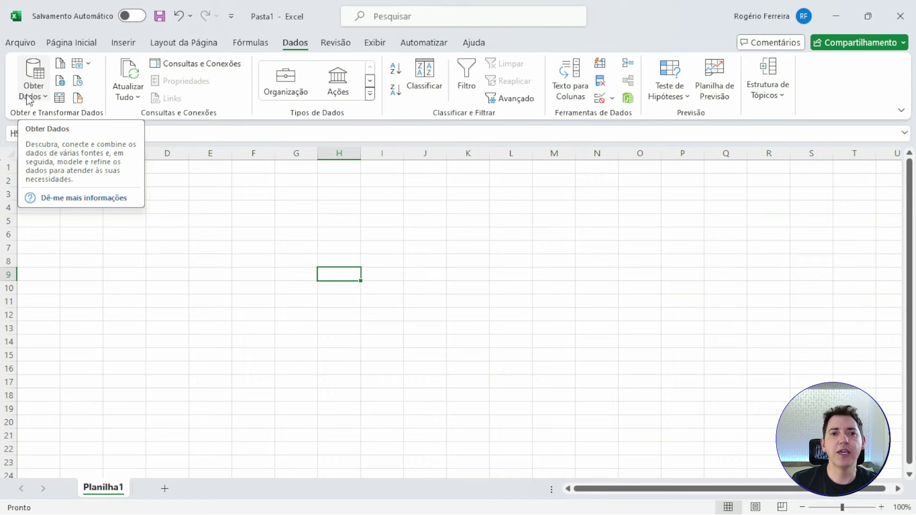
{"action": "left_click", "coordinate": [34, 95]}
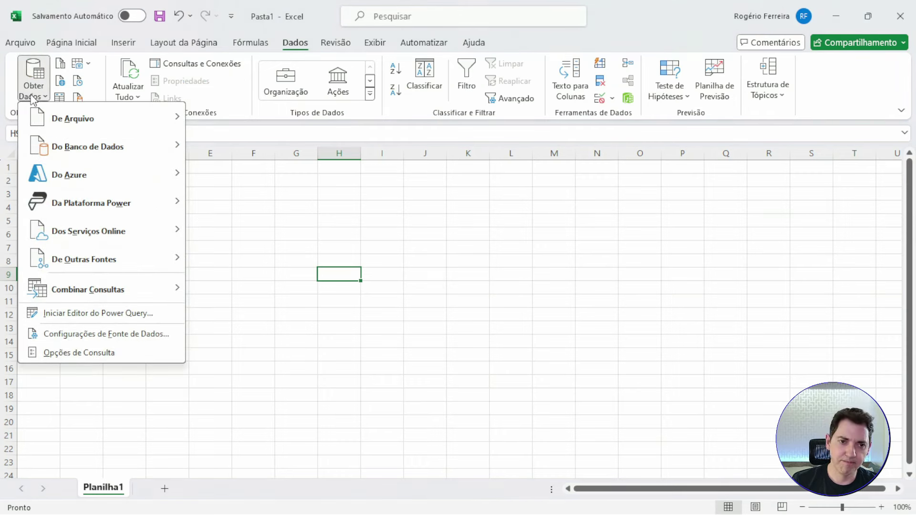
{"action": "mouse_move", "coordinate": [55, 122]}
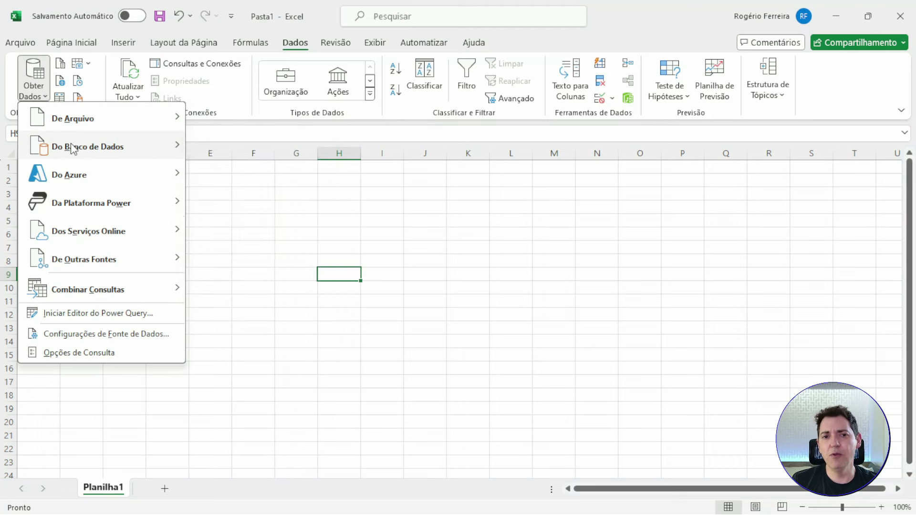
{"action": "mouse_move", "coordinate": [73, 146]}
{"action": "mouse_move", "coordinate": [91, 130]}
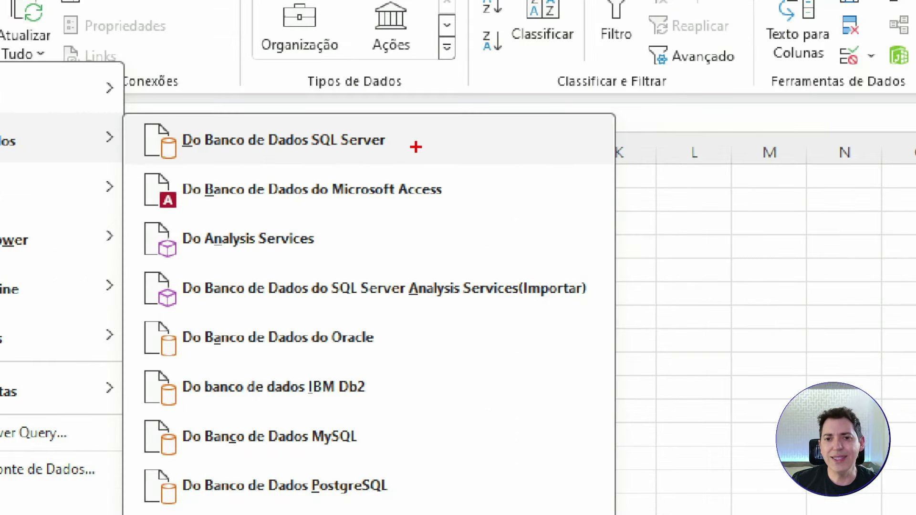
{"action": "left_click_drag", "start_coordinate": [419, 146], "coordinate": [484, 99]}
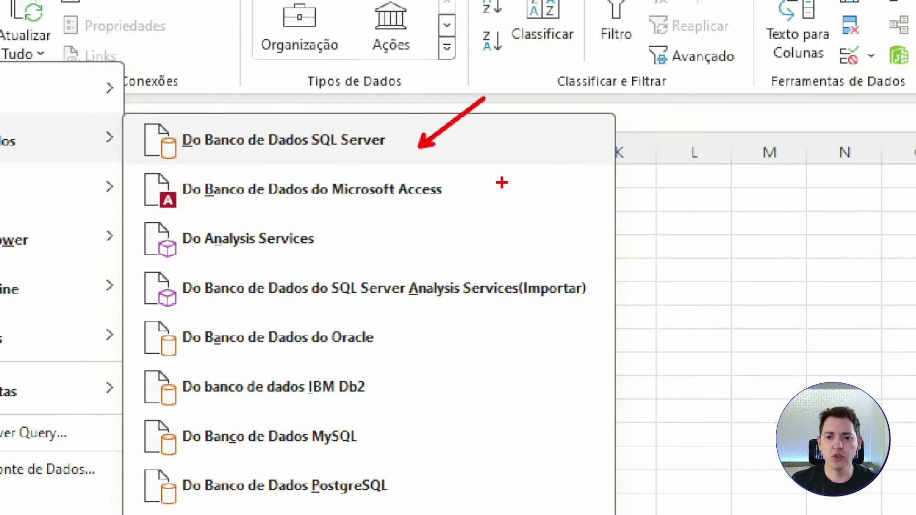
{"action": "left_click_drag", "start_coordinate": [422, 338], "coordinate": [562, 294]}
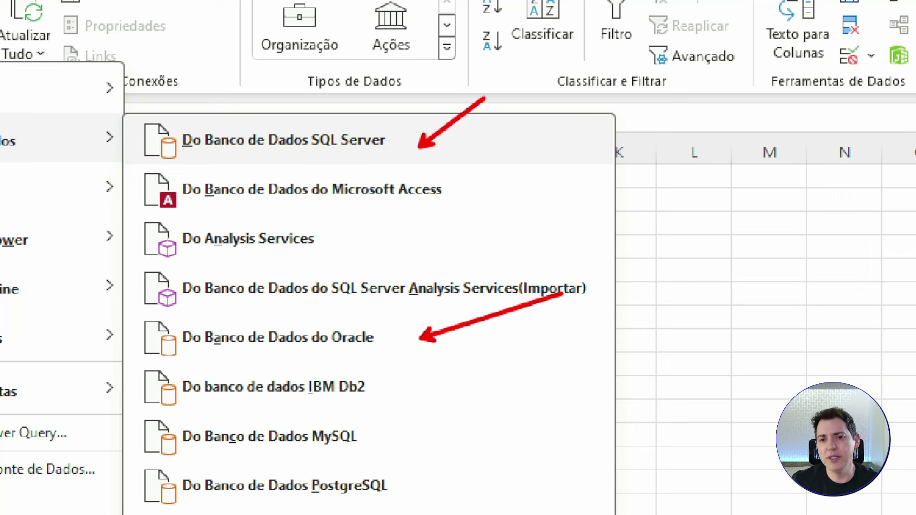
{"action": "left_click_drag", "start_coordinate": [412, 380], "coordinate": [518, 357]}
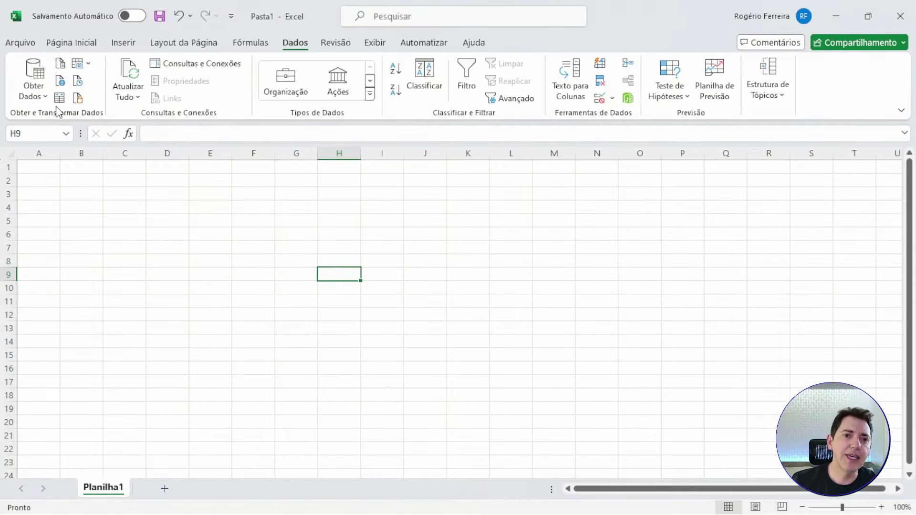
Start a data import from a SQL Server database and set the server to DELL-RFB.
{"action": "left_click", "coordinate": [33, 78]}
{"action": "mouse_move", "coordinate": [59, 143]}
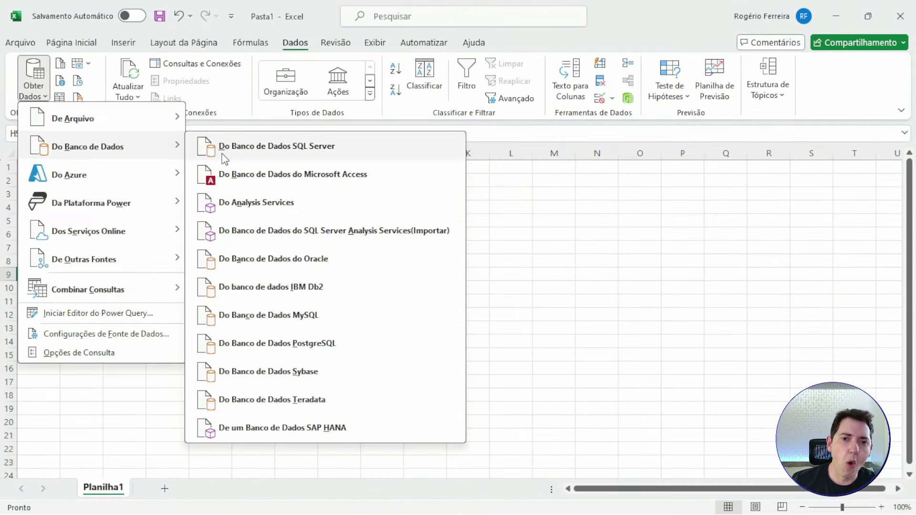
{"action": "left_click", "coordinate": [240, 158]}
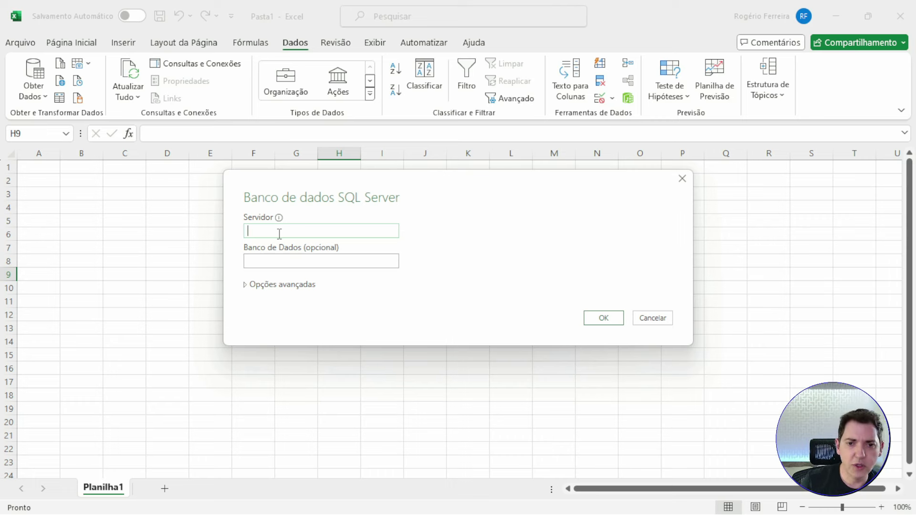
{"action": "type", "text": "d"}
{"action": "key", "text": "BackSpace"}
{"action": "key", "text": "Caps_Lock"}
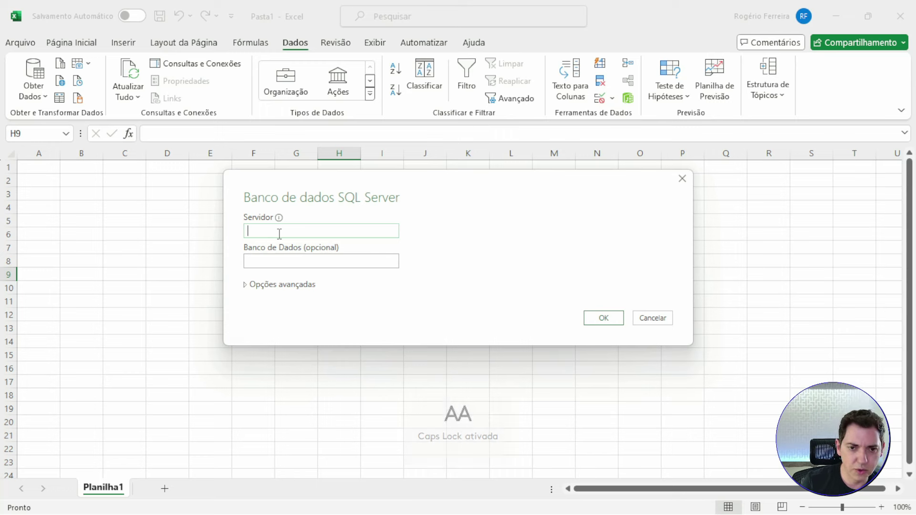
{"action": "type", "text": "DEL"}
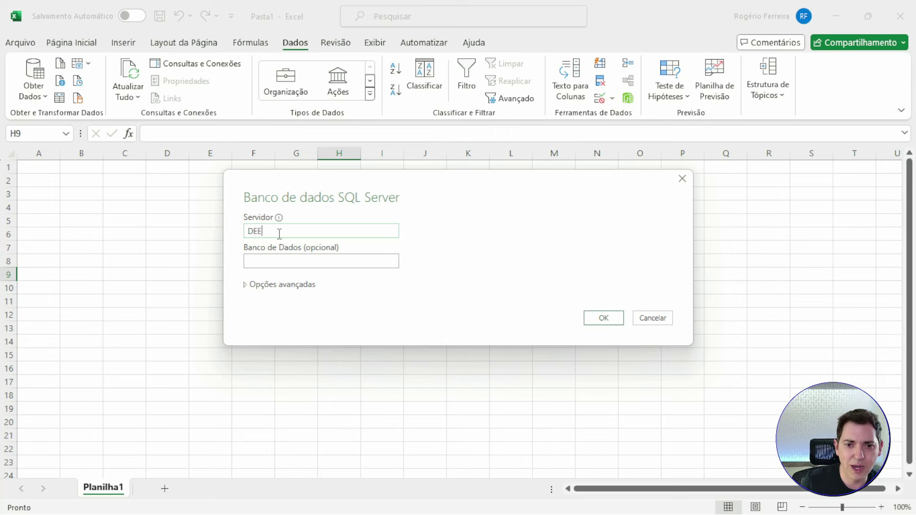
{"action": "key", "text": "BackSpace"}
{"action": "type", "text": "LL-RFB"}
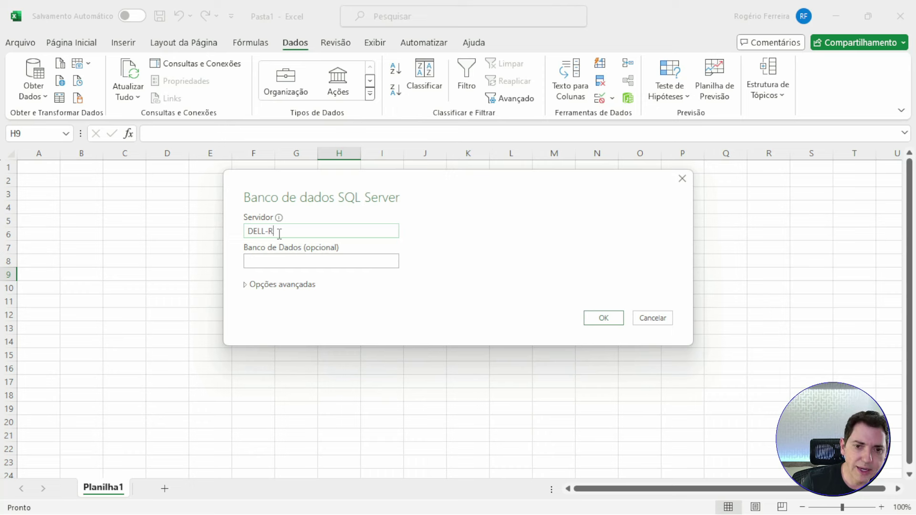
Set the database to Protheus_v2210 and check the advanced connection options, leaving them collapsed.
{"action": "left_click", "coordinate": [315, 260]}
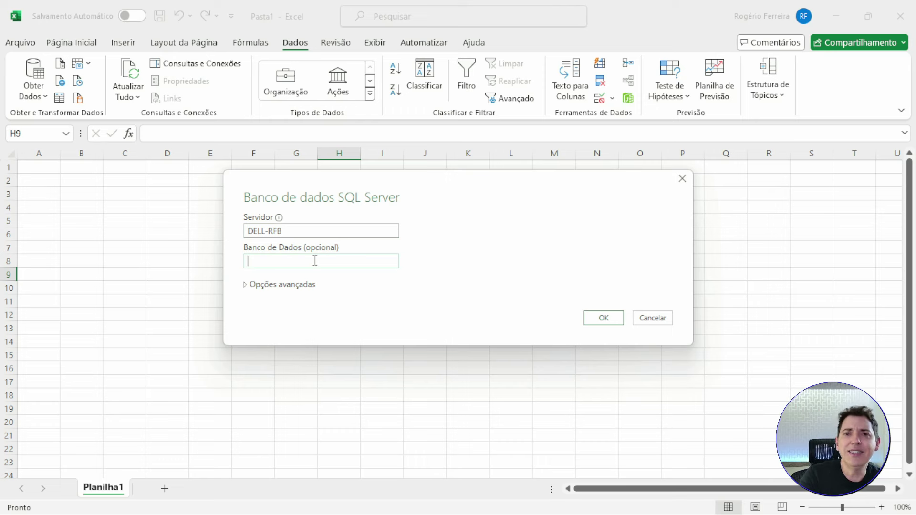
{"action": "type", "text": "P"}
{"action": "key", "text": "Caps_Lock"}
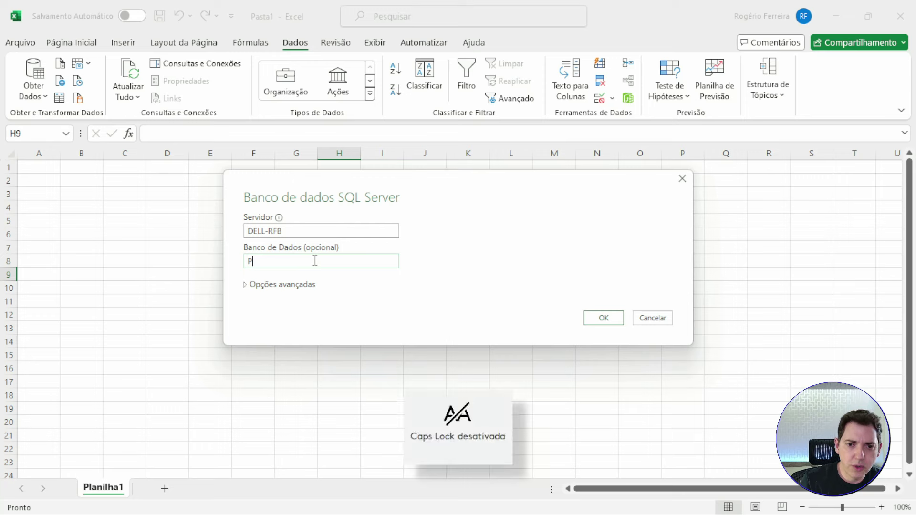
{"action": "type", "text": "rotheus_v"}
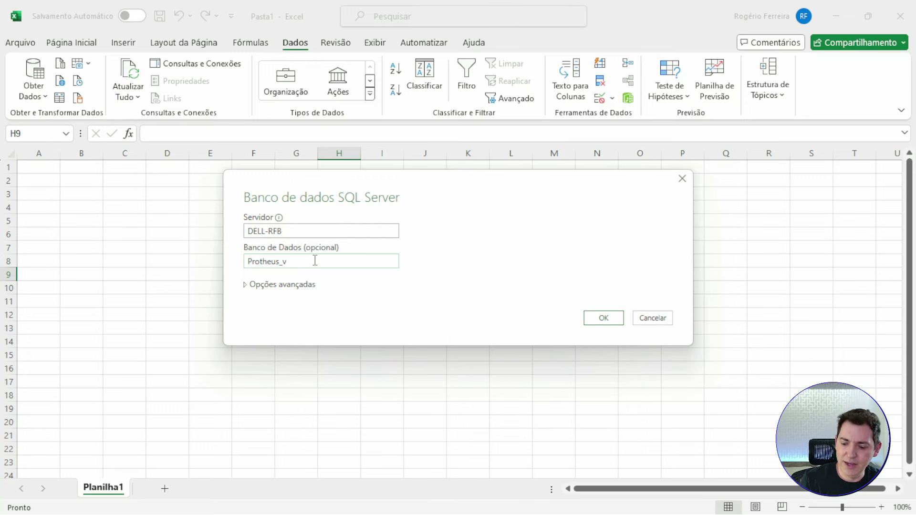
{"action": "type", "text": "2210"}
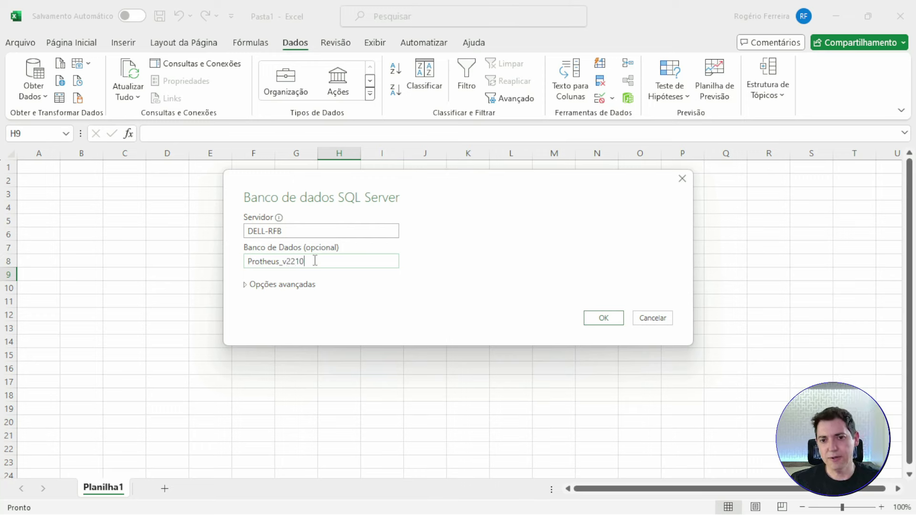
{"action": "left_click", "coordinate": [285, 286]}
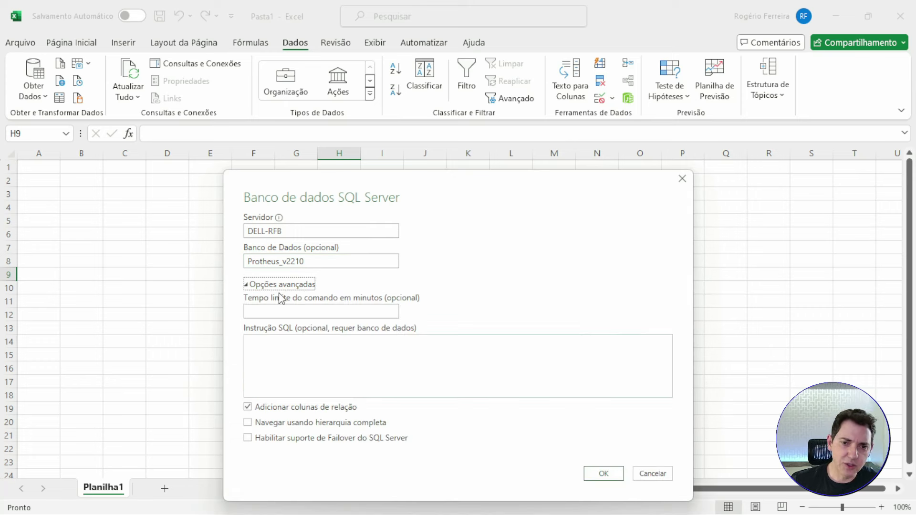
{"action": "left_click", "coordinate": [282, 287]}
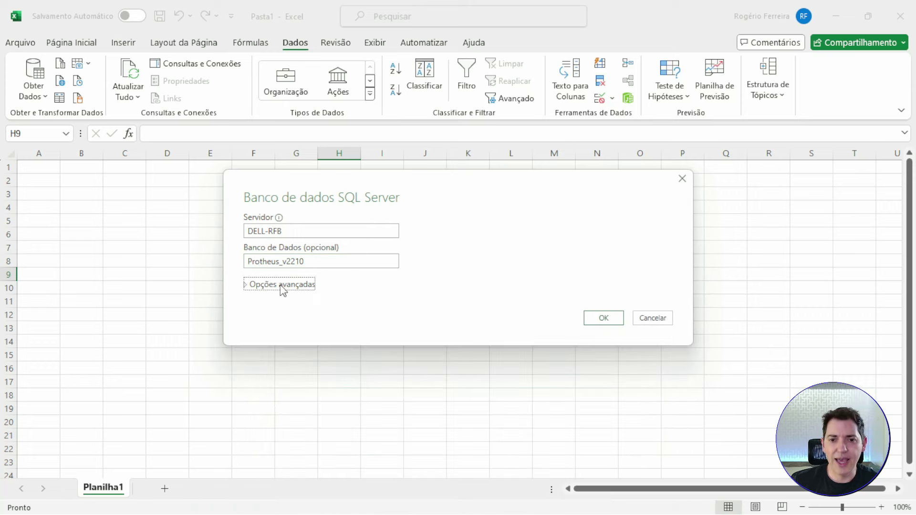
Connect to the database with the current Windows credentials and accept an unencrypted connection.
{"action": "left_click", "coordinate": [604, 320]}
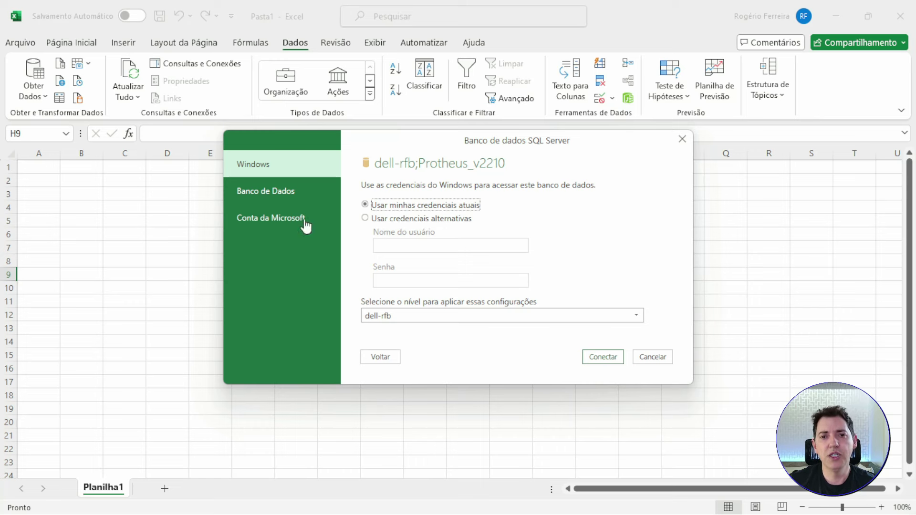
{"action": "left_click", "coordinate": [615, 364]}
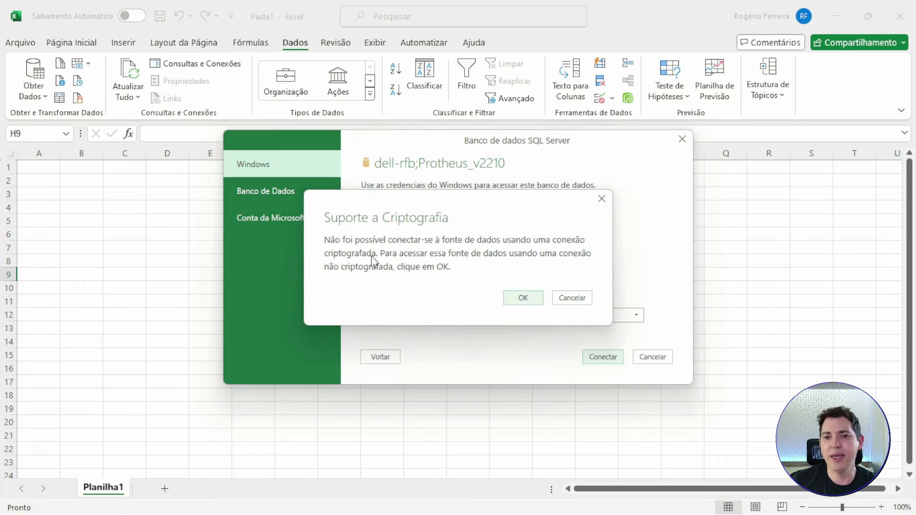
{"action": "left_click", "coordinate": [524, 298]}
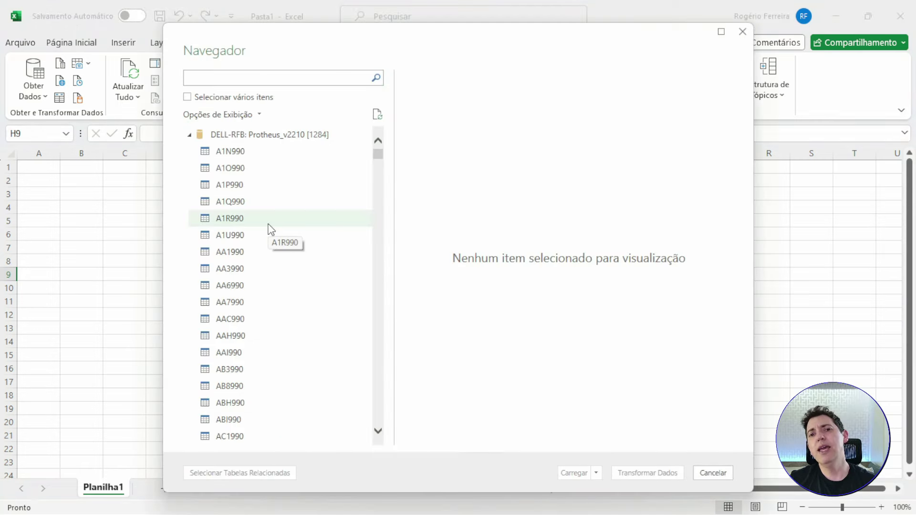
Look through the database's table list and search it for SB2.
{"action": "scroll", "coordinate": [267, 236], "scroll_direction": "down", "scroll_amount": 15}
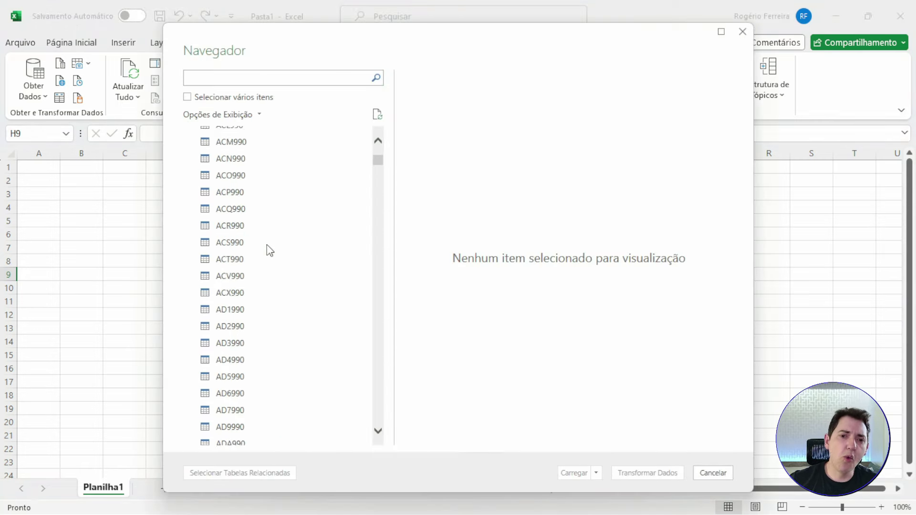
{"action": "scroll", "coordinate": [269, 250], "scroll_direction": "down", "scroll_amount": 20}
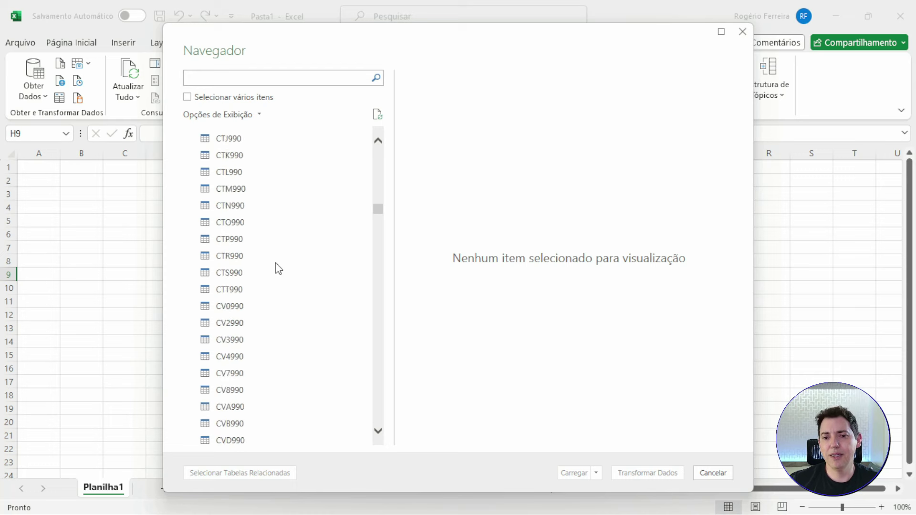
{"action": "scroll", "coordinate": [279, 269], "scroll_direction": "down", "scroll_amount": 10}
{"action": "scroll", "coordinate": [292, 268], "scroll_direction": "up", "scroll_amount": 20}
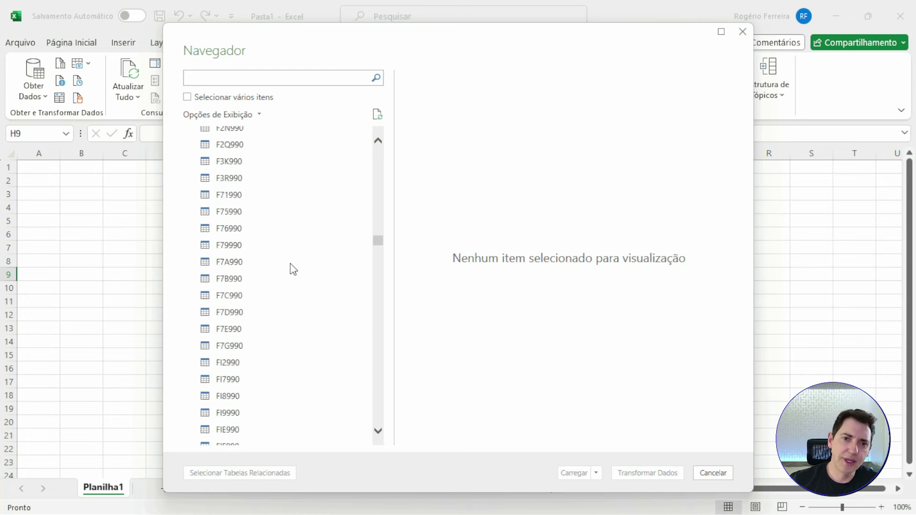
{"action": "scroll", "coordinate": [291, 263], "scroll_direction": "up", "scroll_amount": 20}
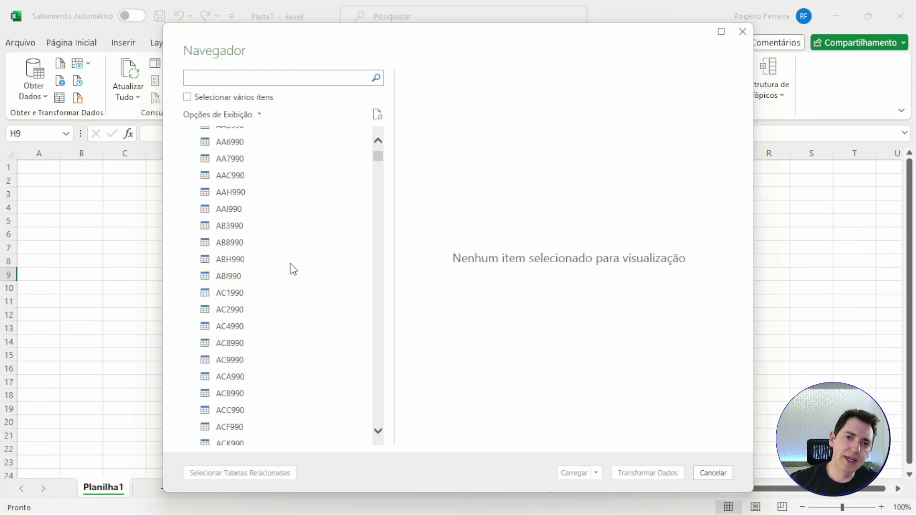
{"action": "left_click", "coordinate": [187, 97]}
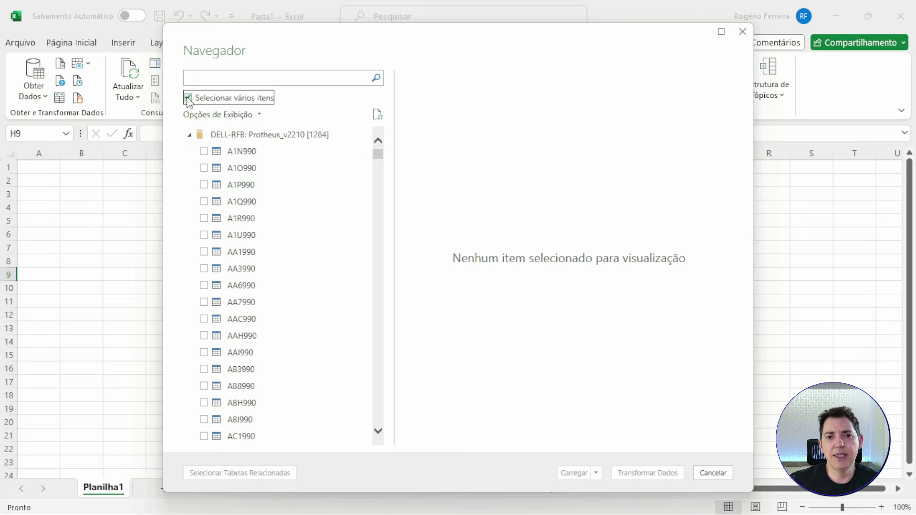
{"action": "left_click", "coordinate": [224, 80]}
{"action": "key", "text": "Caps_Lock"}
{"action": "type", "text": "SB"}
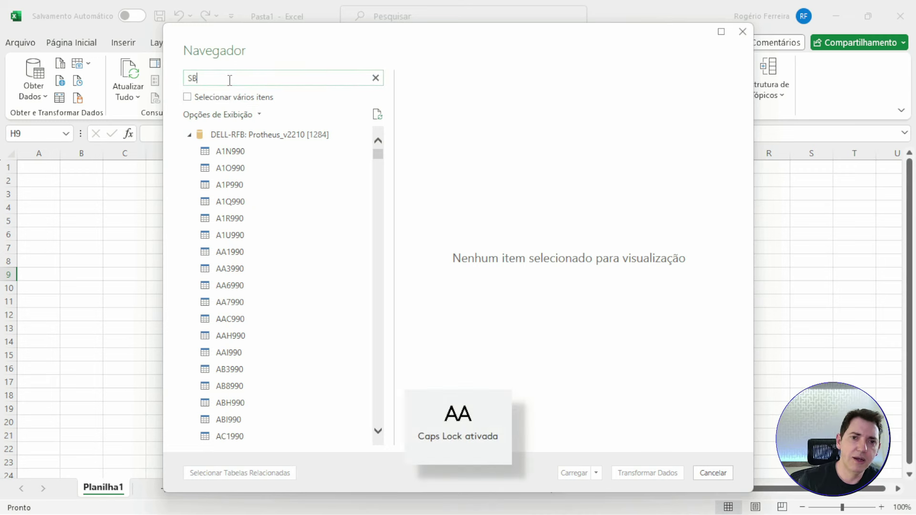
{"action": "type", "text": "2"}
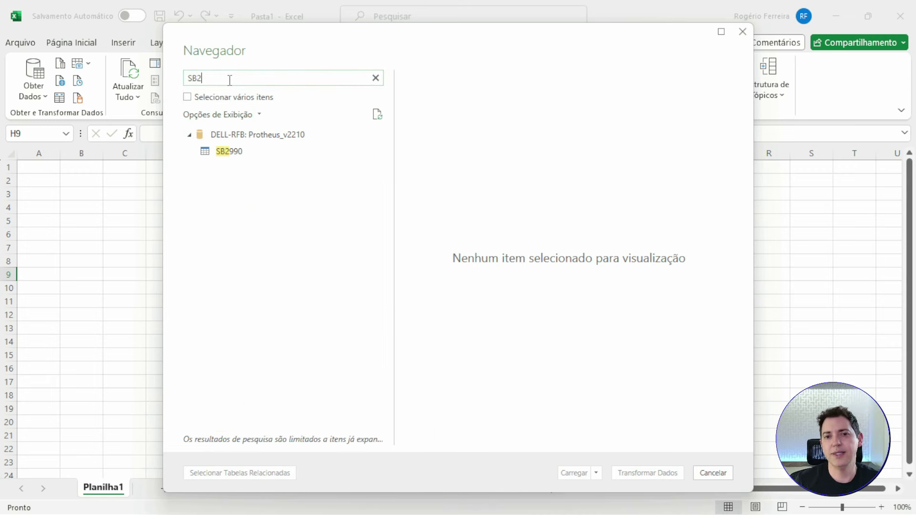
Preview the columns of table SB2990 and cancel the import without loading it.
{"action": "left_click", "coordinate": [239, 158]}
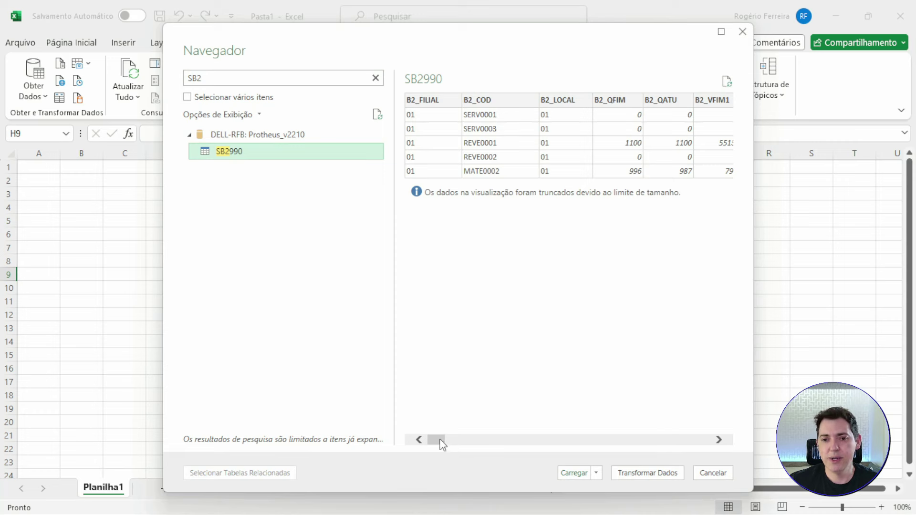
{"action": "mouse_move", "coordinate": [442, 442]}
{"action": "left_mouse_down"}
{"action": "mouse_move", "coordinate": [603, 437]}
{"action": "mouse_move", "coordinate": [447, 432]}
{"action": "left_mouse_up"}
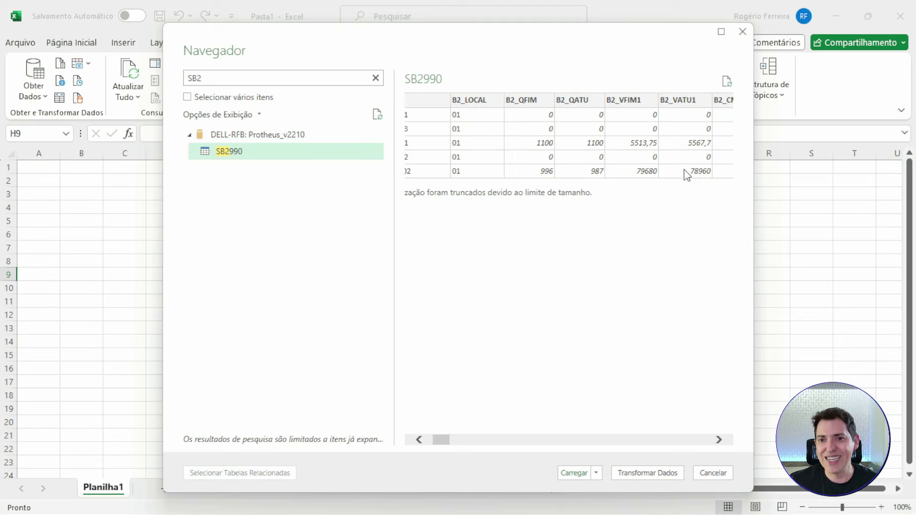
{"action": "left_click_drag", "start_coordinate": [446, 442], "coordinate": [414, 449]}
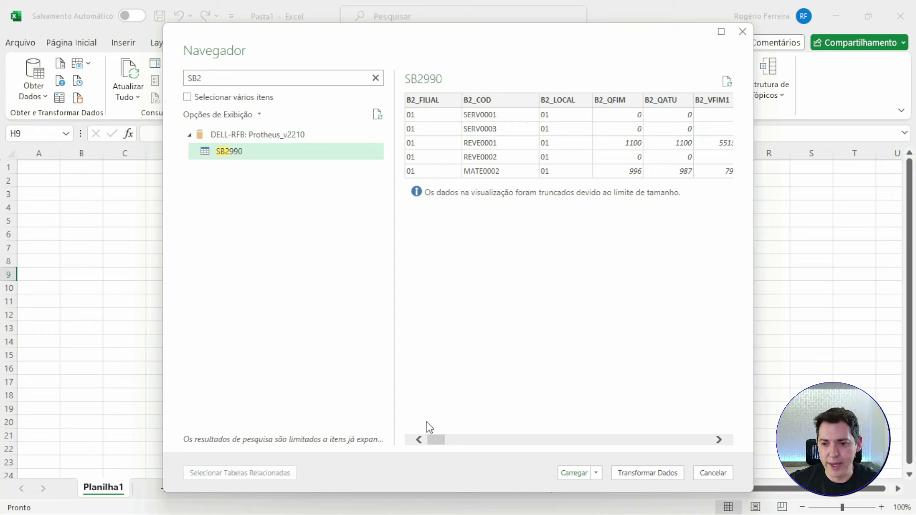
{"action": "left_click", "coordinate": [713, 473]}
Start a new SQL Server database import with server DELL-RFB and database Protheus_v2210.
{"action": "left_click", "coordinate": [33, 91]}
{"action": "mouse_move", "coordinate": [73, 153]}
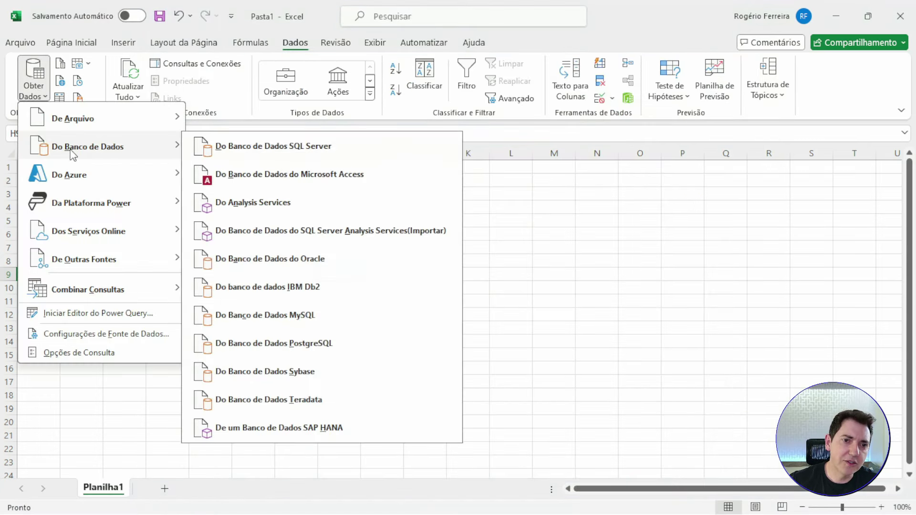
{"action": "left_click", "coordinate": [240, 145]}
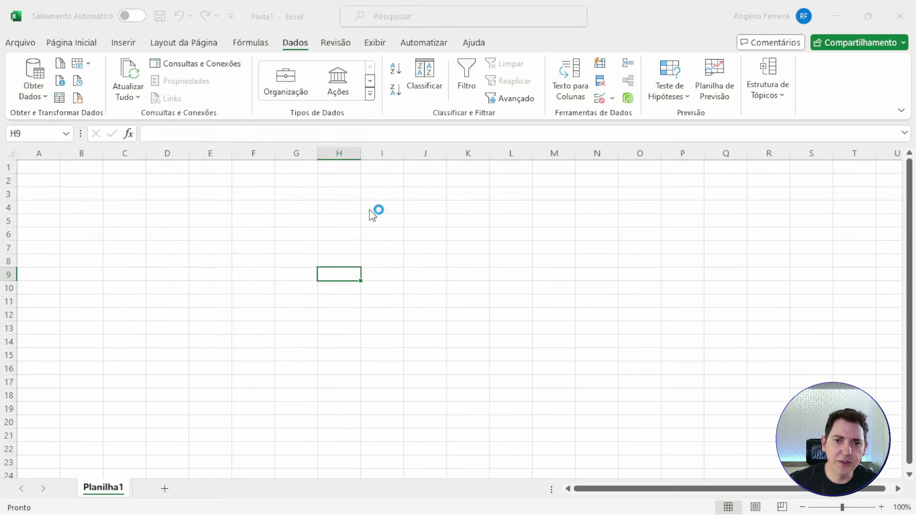
{"action": "type", "text": "DE"}
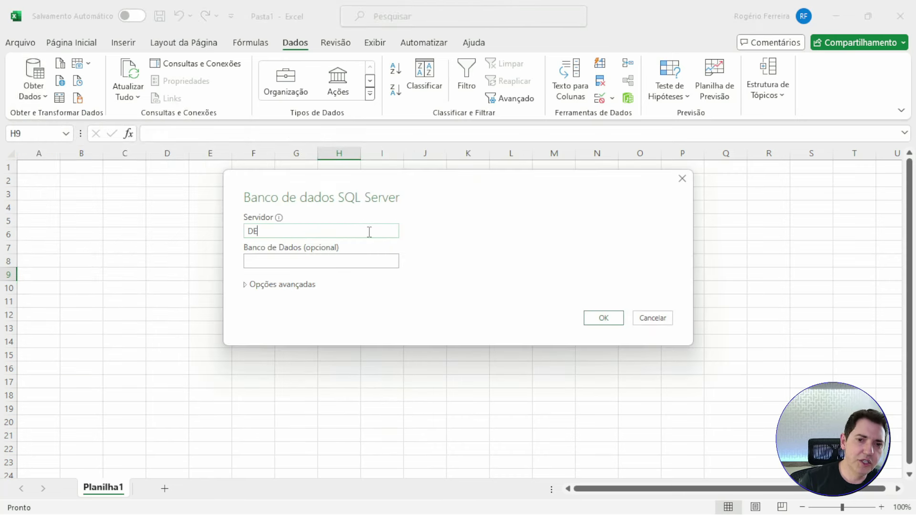
{"action": "type", "text": "LL-RFB"}
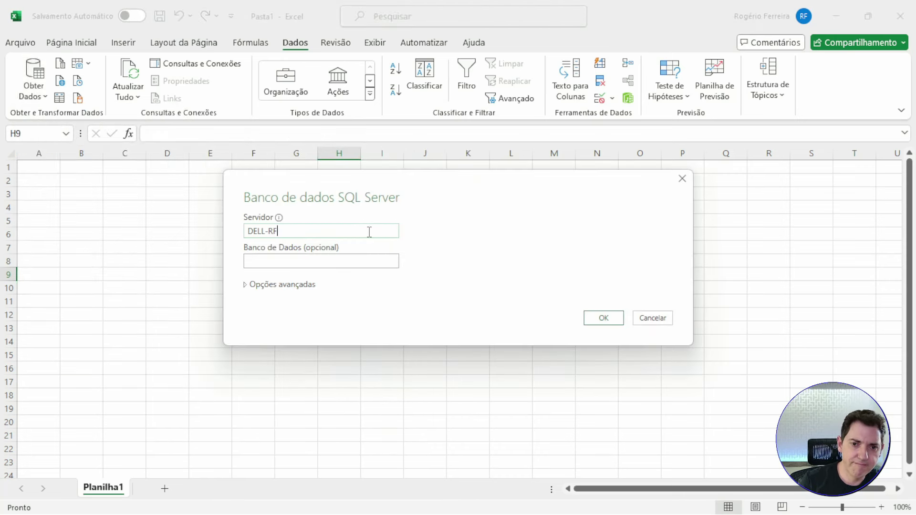
{"action": "key", "text": "Tab"}
{"action": "type", "text": "Protheus_v2210"}
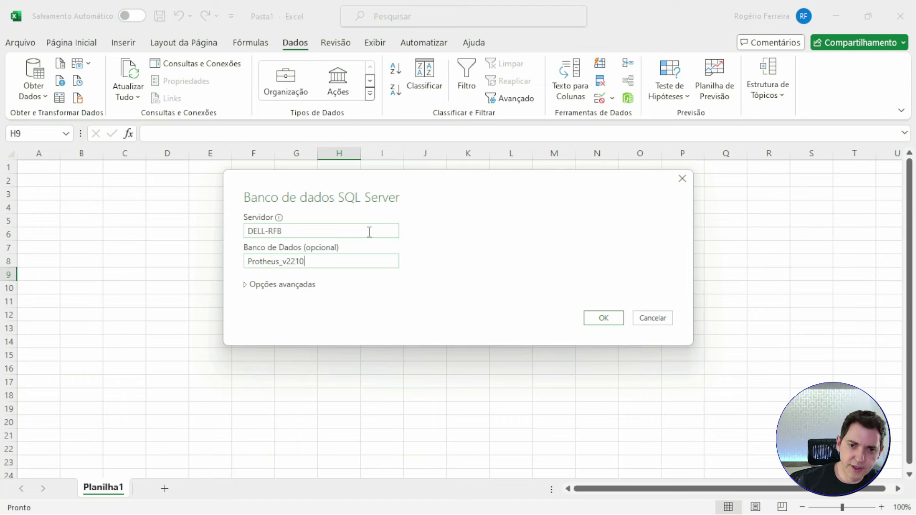
Enter the SQL statement SELECT B2_COD,B2_LOCAL,B2_QATU FROM SB2990 in the advanced connection options.
{"action": "left_click", "coordinate": [306, 286]}
{"action": "left_click", "coordinate": [334, 358]}
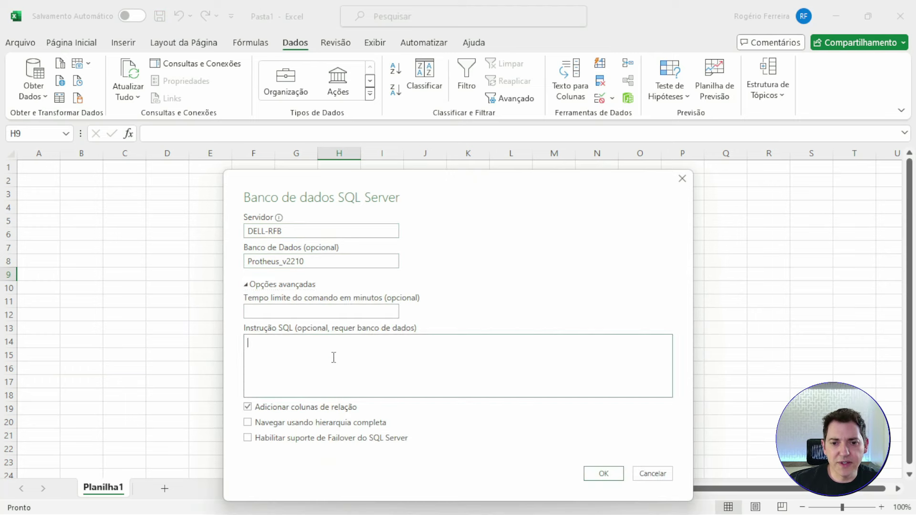
{"action": "type", "text": "SELECT B2_COD,B2_LOCAL,B2_QATU FROM SB2990"}
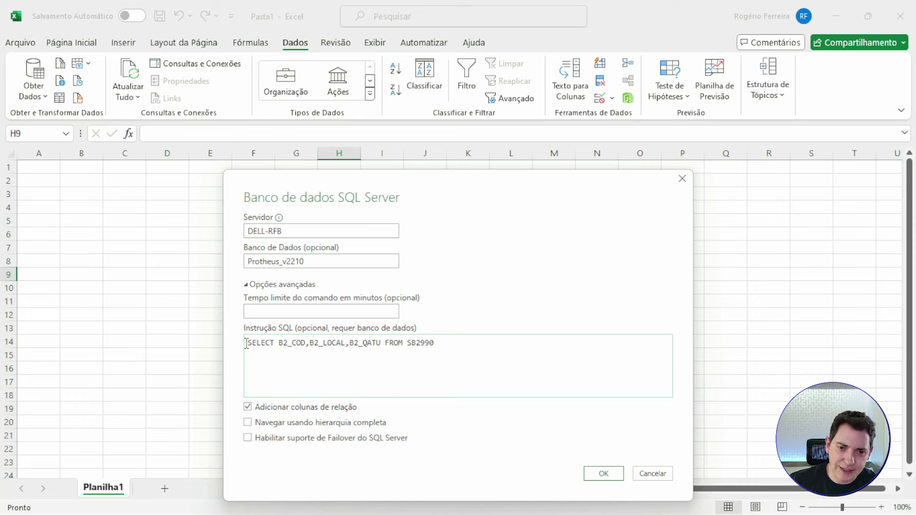
{"action": "left_click_drag", "start_coordinate": [248, 343], "coordinate": [281, 343]}
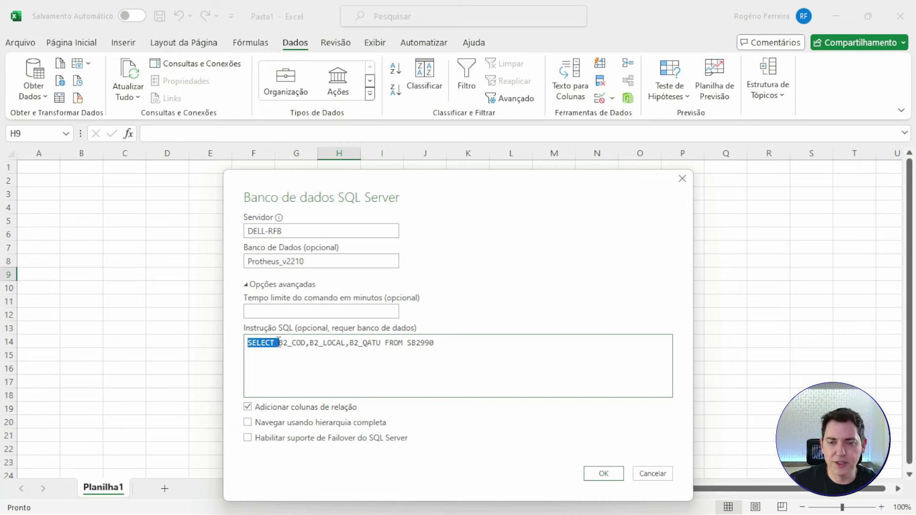
{"action": "left_click", "coordinate": [310, 343]}
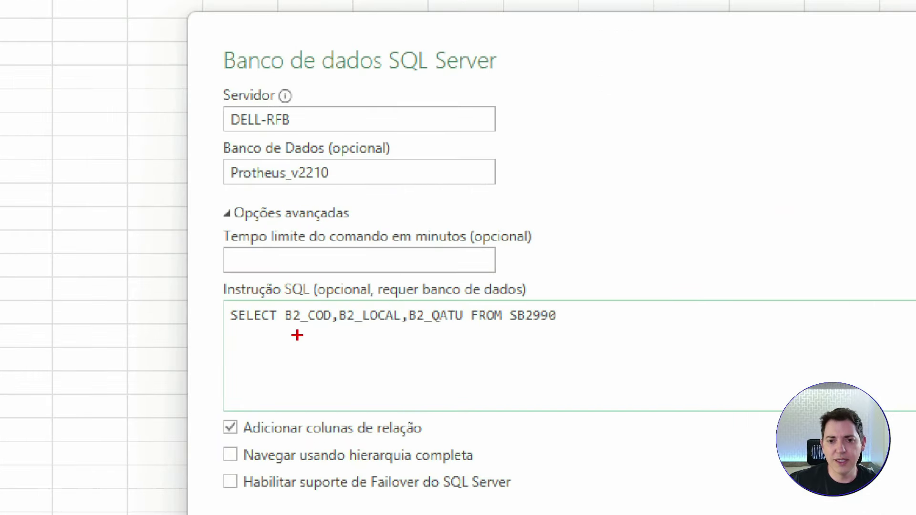
{"action": "left_click_drag", "start_coordinate": [297, 336], "coordinate": [273, 387]}
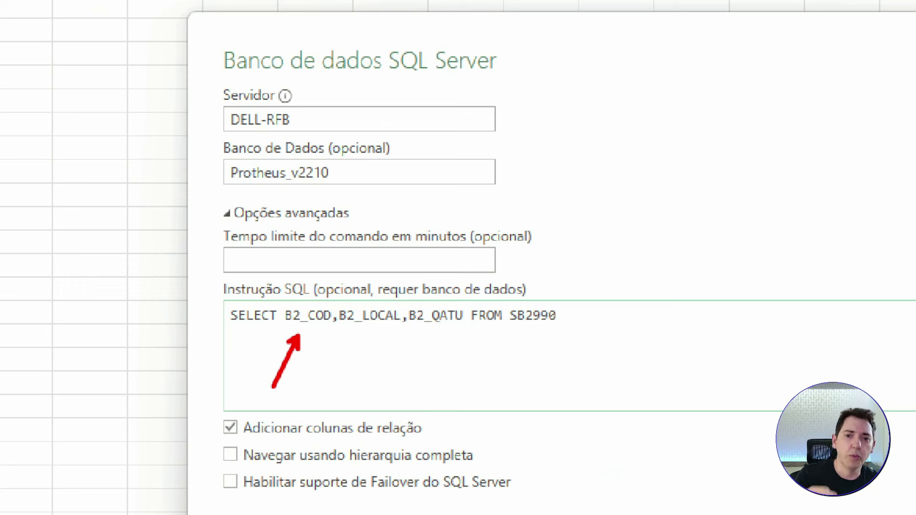
{"action": "left_click_drag", "start_coordinate": [370, 333], "coordinate": [356, 367]}
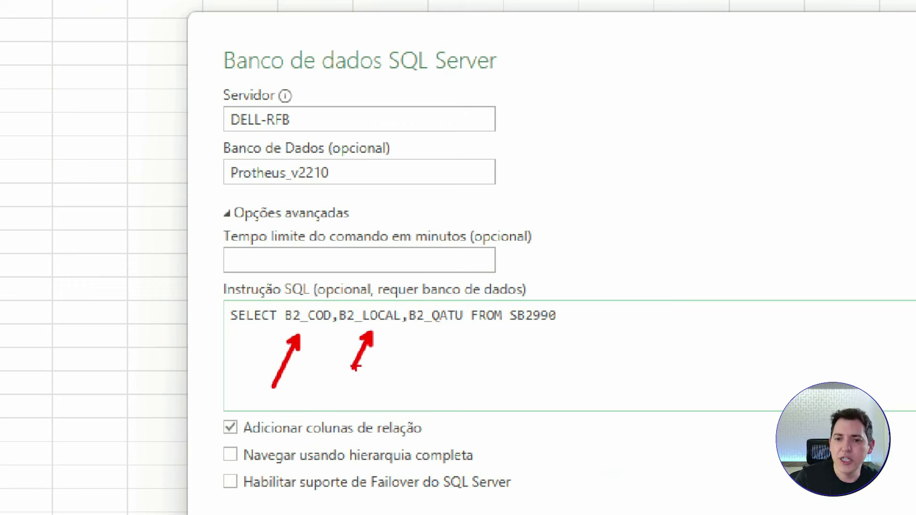
{"action": "left_click_drag", "start_coordinate": [436, 334], "coordinate": [420, 373]}
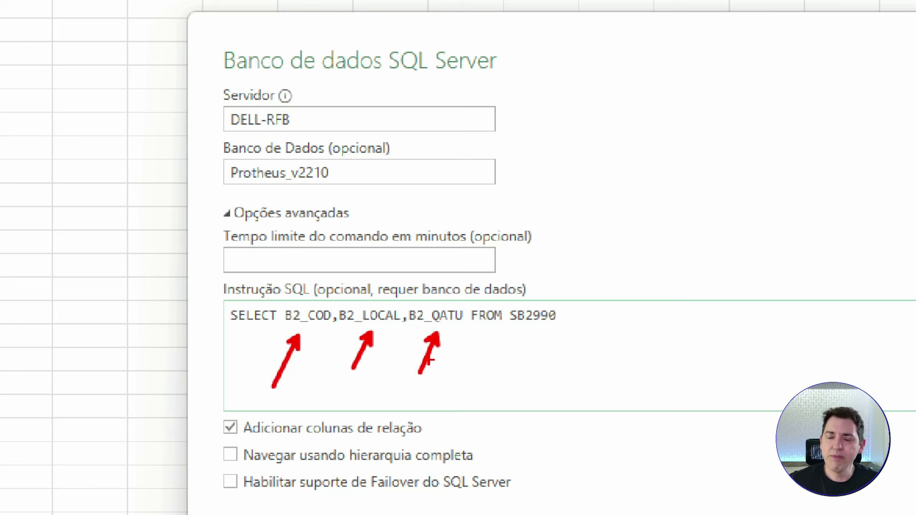
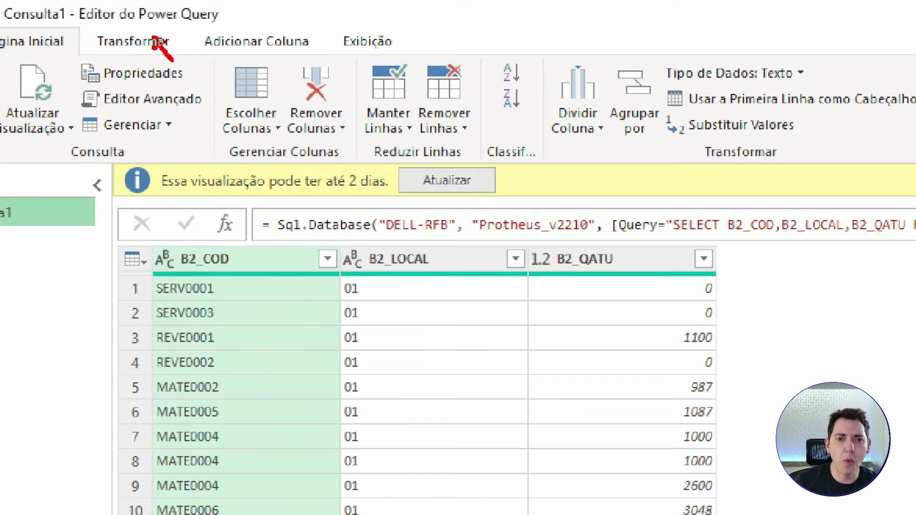
{"action": "key", "text": "Escape"}
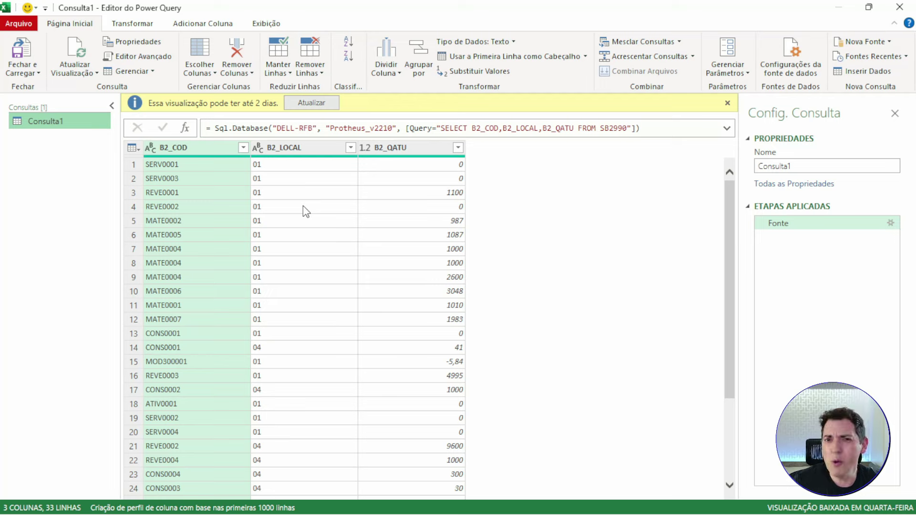
Rename the query column B2_COD as CODIGO.
{"action": "left_click", "coordinate": [198, 146]}
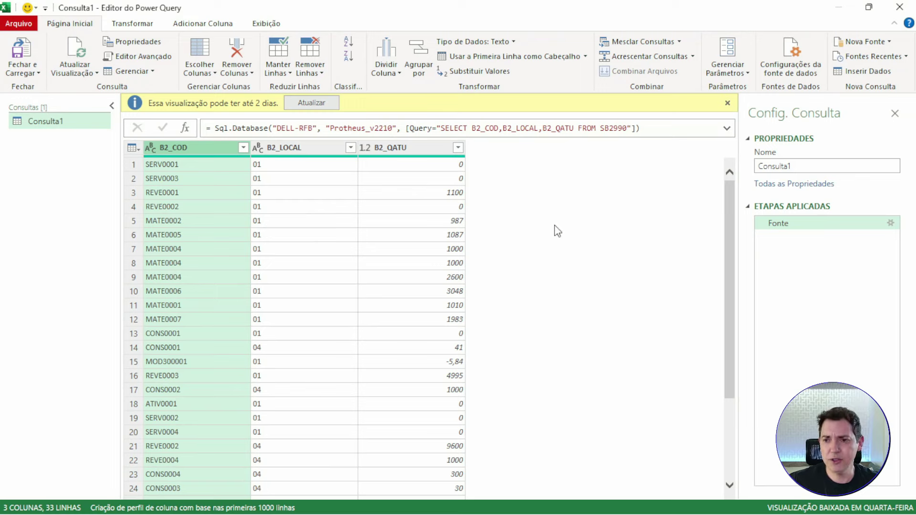
{"action": "double_click", "coordinate": [180, 152]}
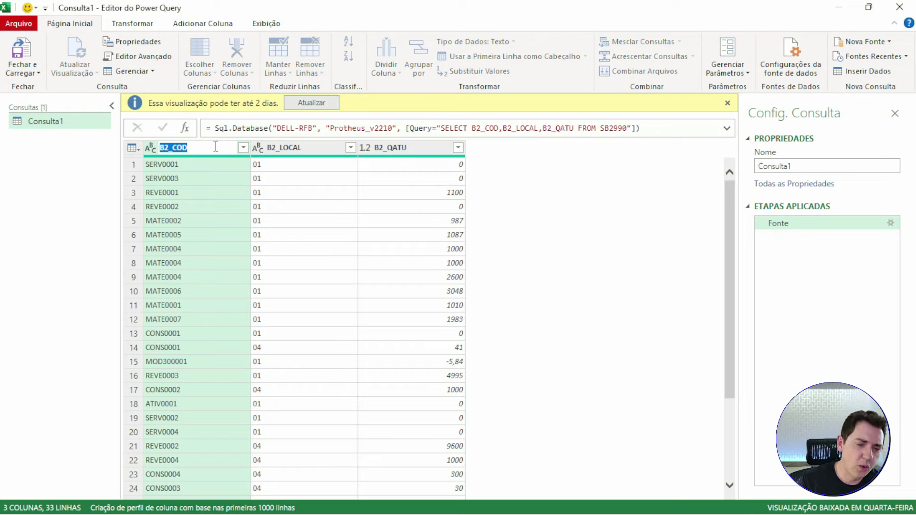
{"action": "key", "text": "Caps_Lock"}
{"action": "type", "text": "CODIGO"}
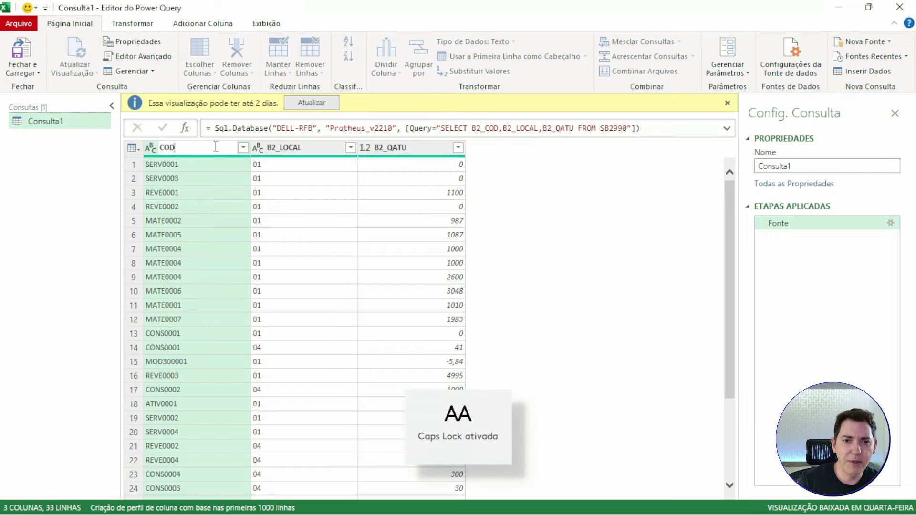
{"action": "key", "text": "Return"}
Rename the column B2_LOCAL as ARMAZEM and the column B2_QATU as QUANTIDADE.
{"action": "double_click", "coordinate": [293, 129]}
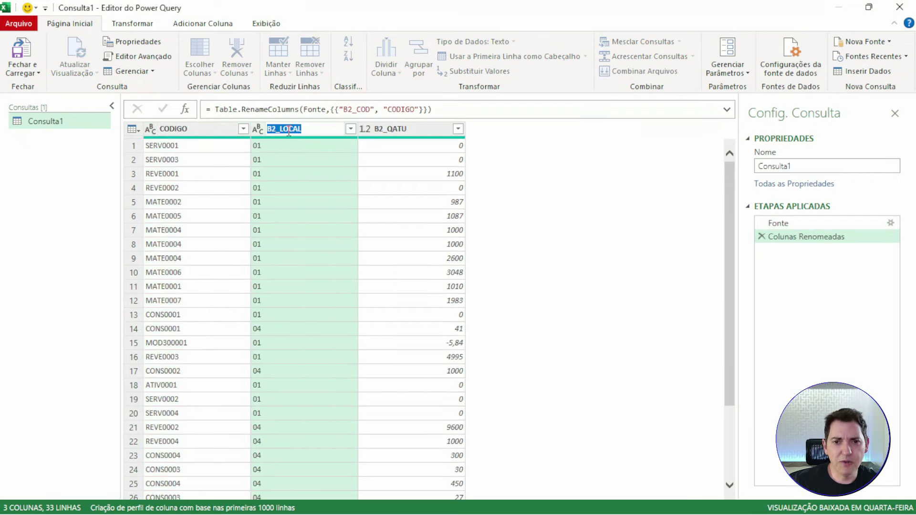
{"action": "type", "text": "ARMAZÉM"}
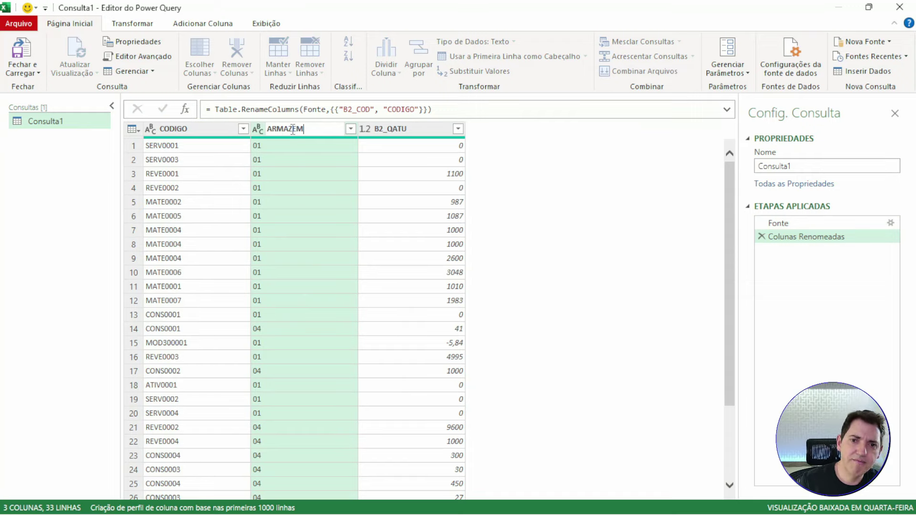
{"action": "key", "text": "Return"}
{"action": "double_click", "coordinate": [398, 130]}
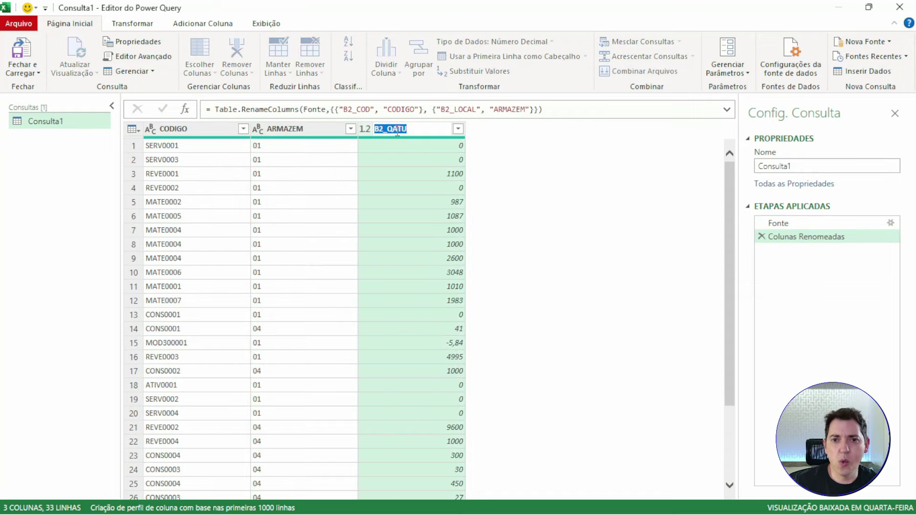
{"action": "type", "text": "QUAN"}
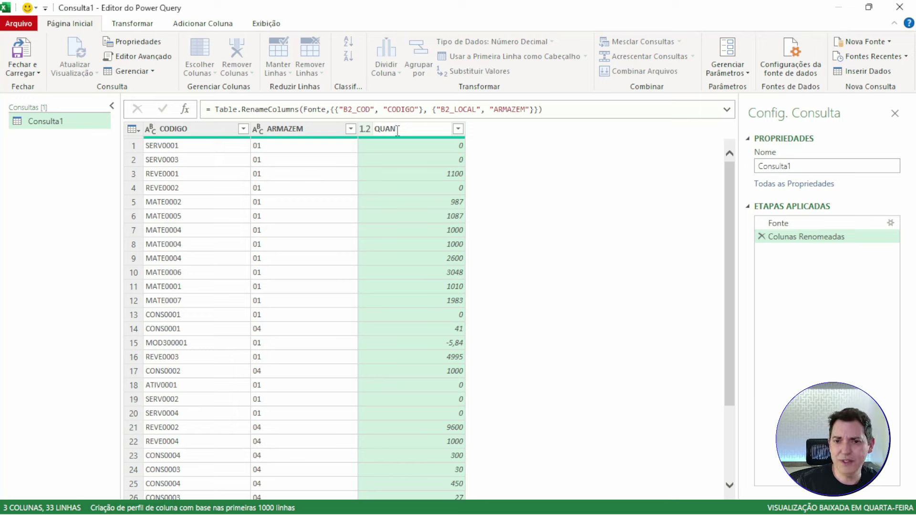
{"action": "type", "text": "TIDADE"}
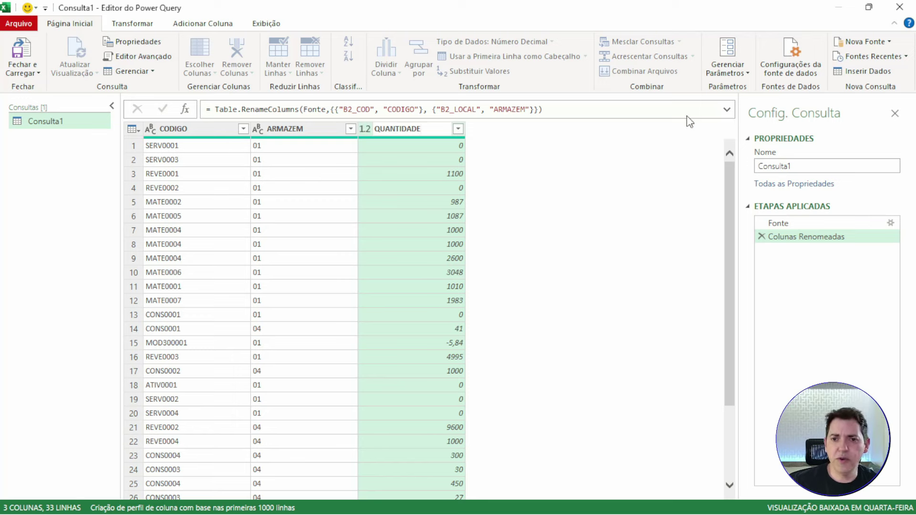
{"action": "key", "text": "Return"}
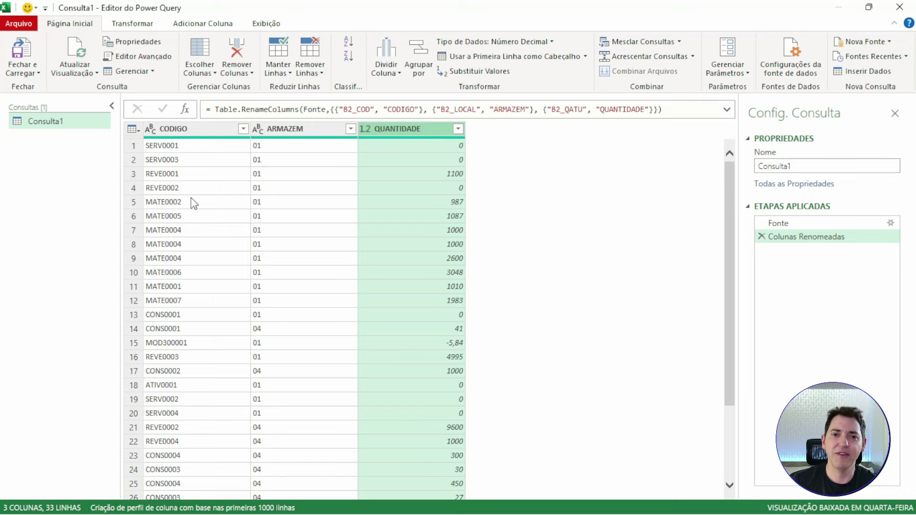
Filter the CODIGO column with a text filter that keeps only rows beginning with MATE.
{"action": "left_click", "coordinate": [243, 128]}
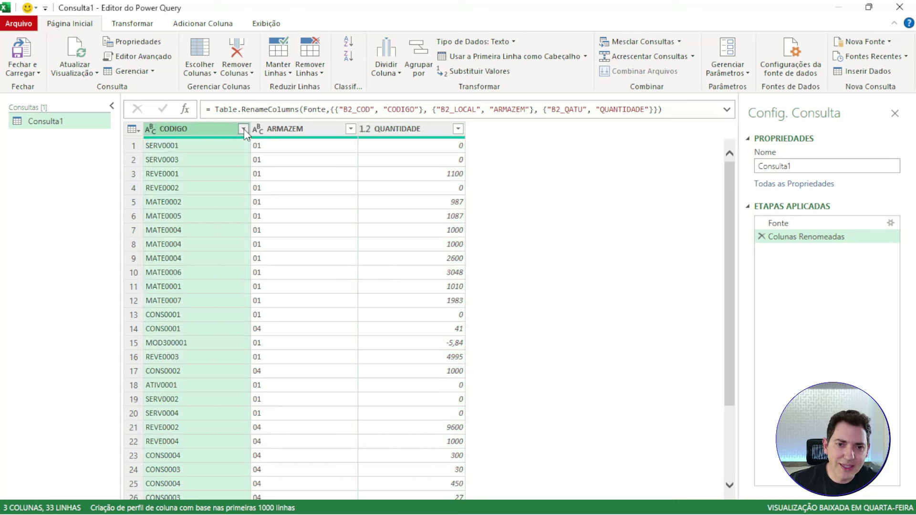
{"action": "mouse_move", "coordinate": [120, 231]}
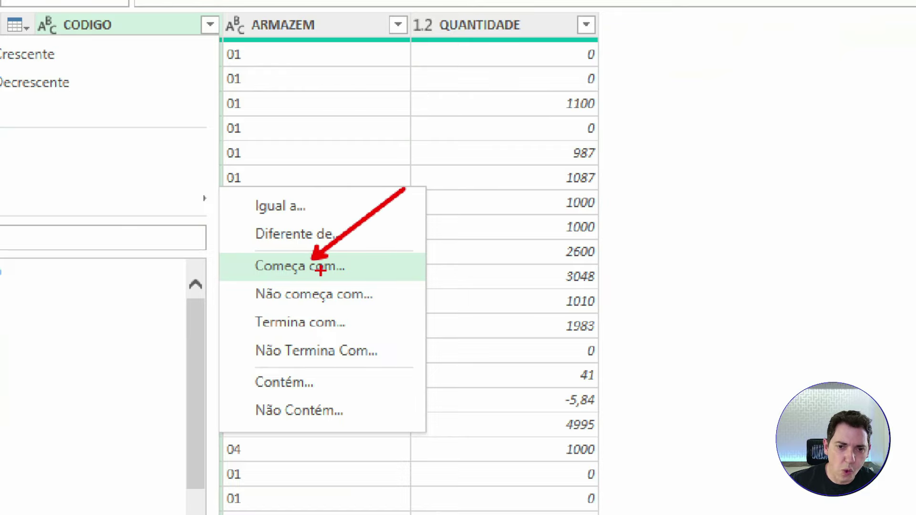
{"action": "left_click", "coordinate": [296, 266]}
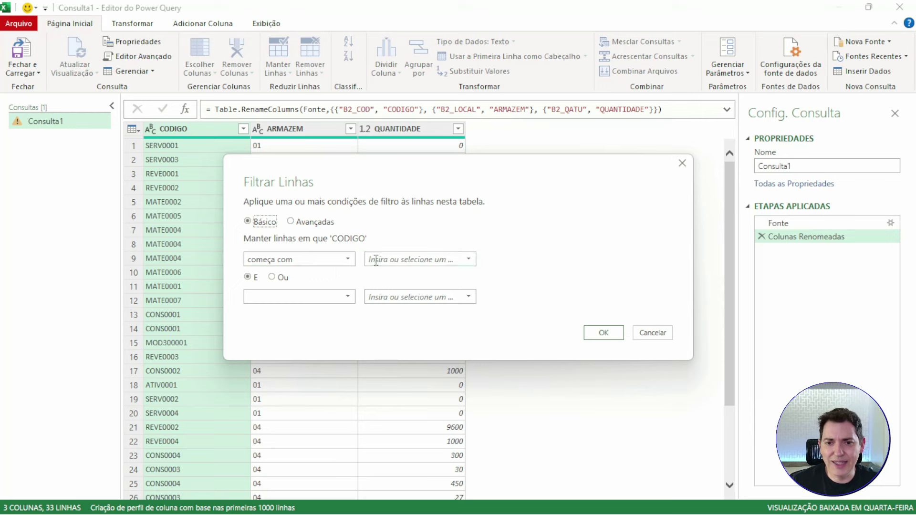
{"action": "left_click", "coordinate": [431, 264]}
{"action": "key", "text": "Caps_Lock"}
{"action": "type", "text": "m"}
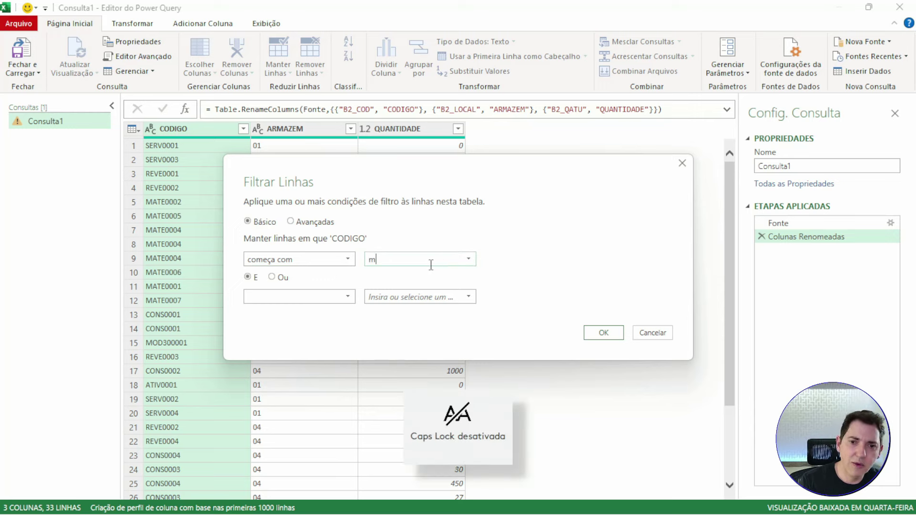
{"action": "key", "text": "BackSpace"}
{"action": "key", "text": "Caps_Lock"}
{"action": "type", "text": "MAA"}
{"action": "key", "text": "BackSpace"}
{"action": "type", "text": "TE"}
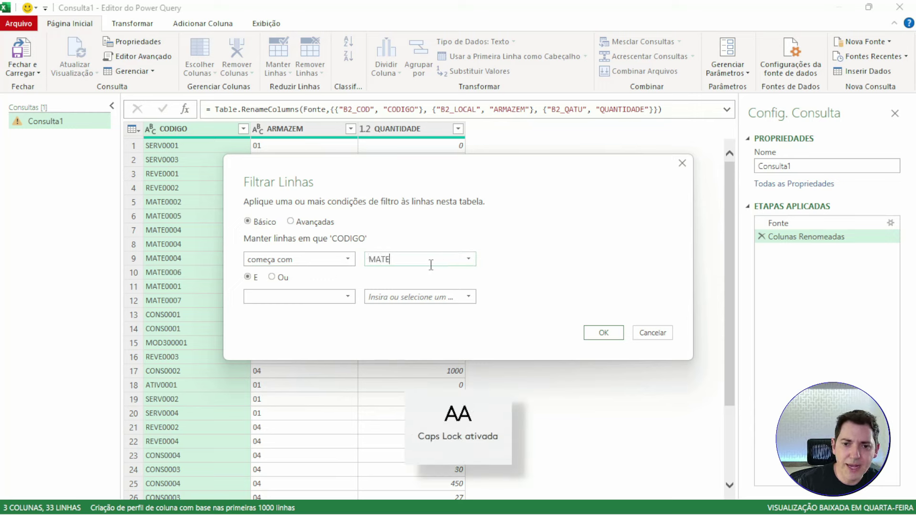
{"action": "left_click", "coordinate": [604, 334]}
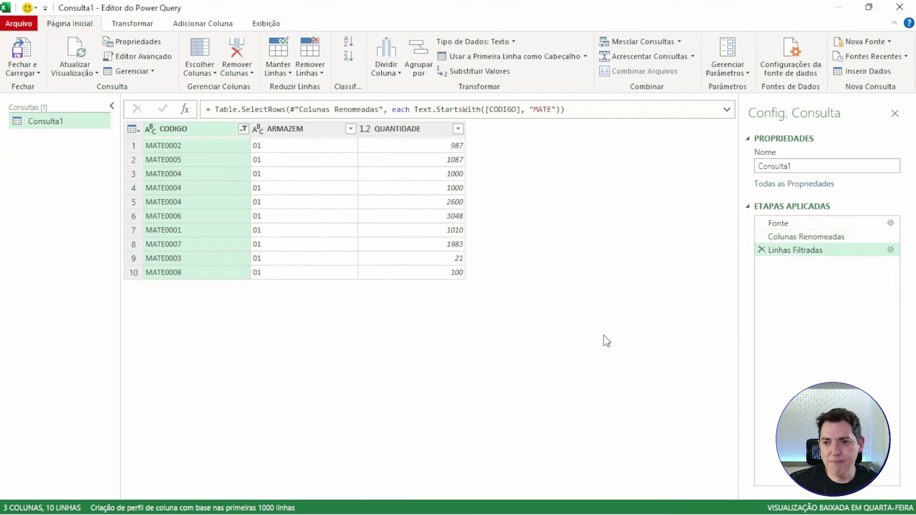
{"action": "key", "text": "ctrl+1"}
{"action": "left_click", "coordinate": [768, 252]}
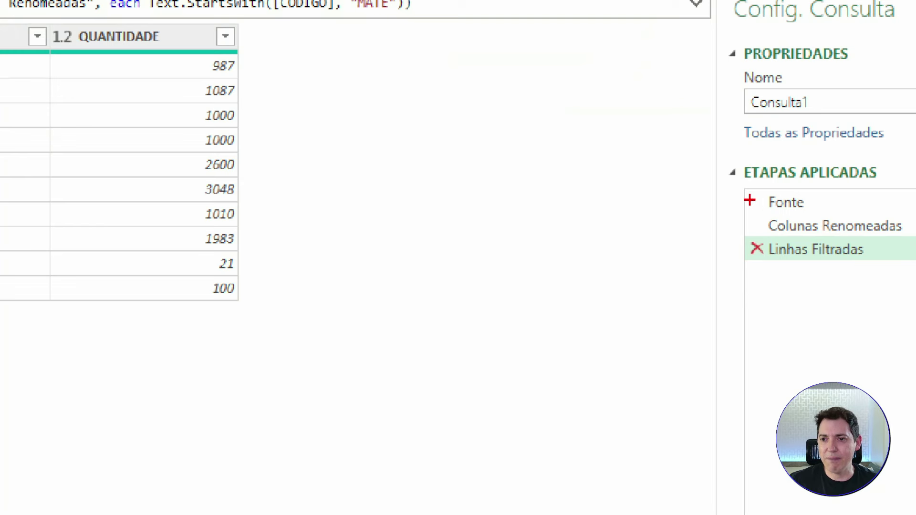
{"action": "mouse_move", "coordinate": [752, 201]}
{"action": "left_mouse_down"}
{"action": "mouse_move", "coordinate": [704, 227]}
{"action": "mouse_move", "coordinate": [737, 239]}
{"action": "mouse_move", "coordinate": [707, 259]}
{"action": "left_mouse_up"}
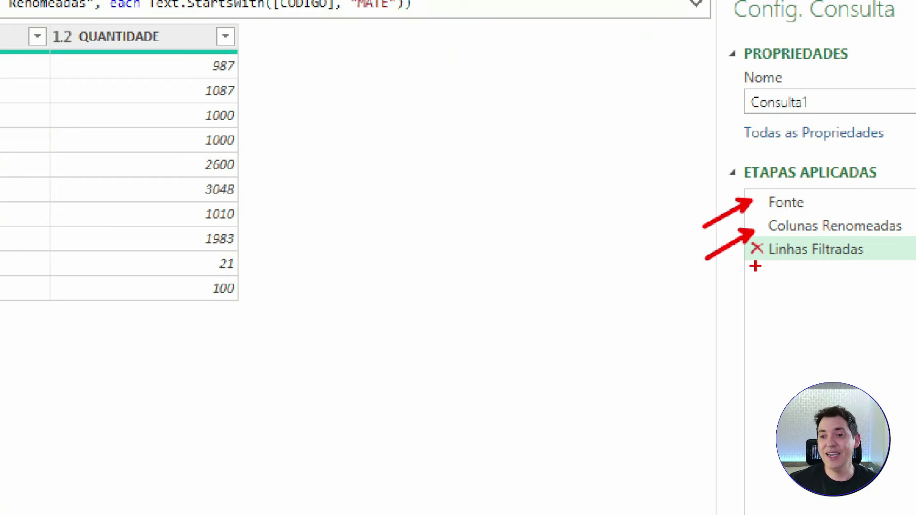
{"action": "left_click_drag", "start_coordinate": [755, 266], "coordinate": [705, 311]}
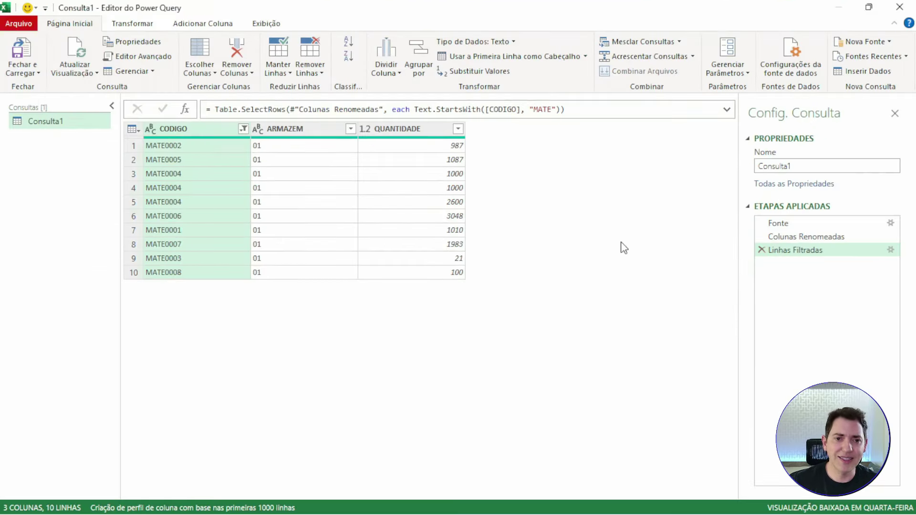
Load the query results as a table into the existing worksheet, starting at cell A1.
{"action": "left_click", "coordinate": [38, 74]}
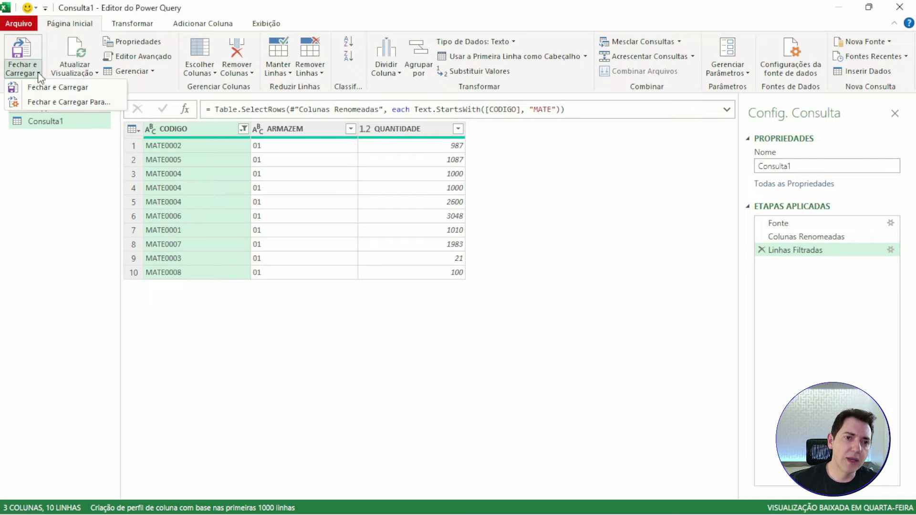
{"action": "left_click", "coordinate": [48, 105]}
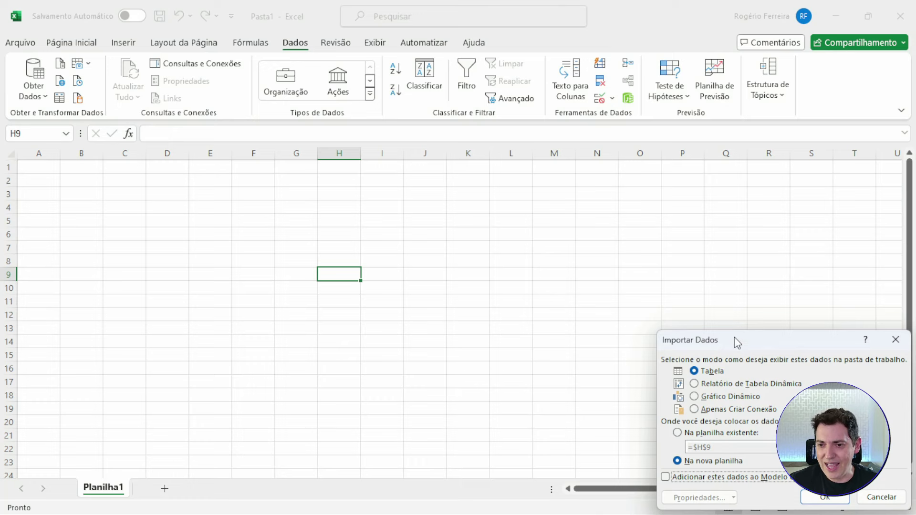
{"action": "left_click_drag", "start_coordinate": [738, 340], "coordinate": [435, 190]}
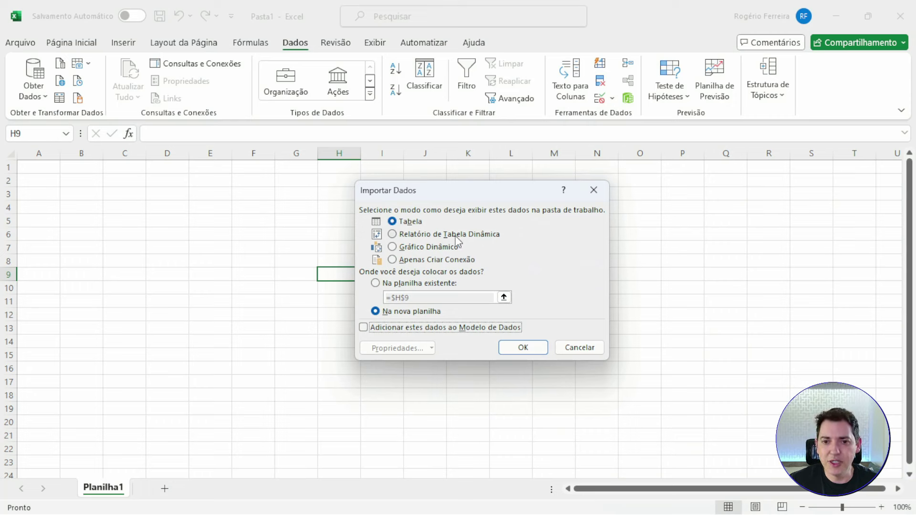
{"action": "left_click", "coordinate": [376, 284]}
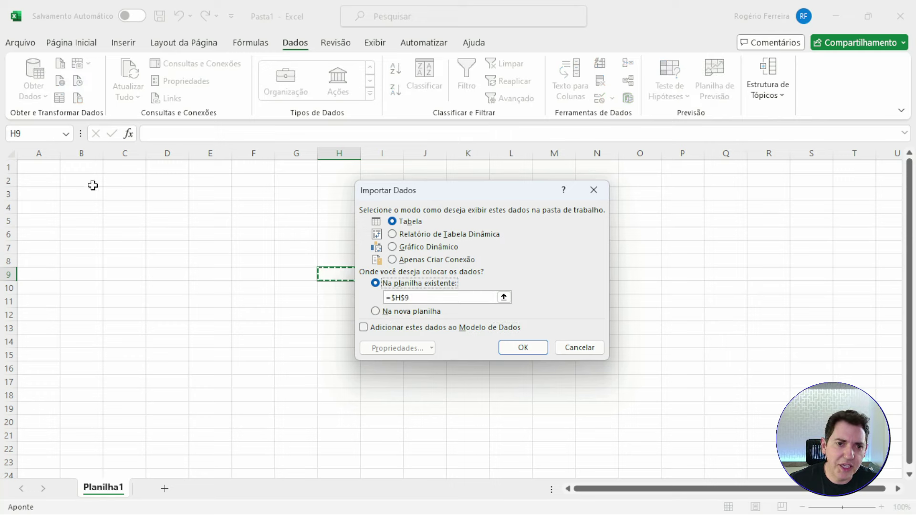
{"action": "left_click", "coordinate": [53, 169]}
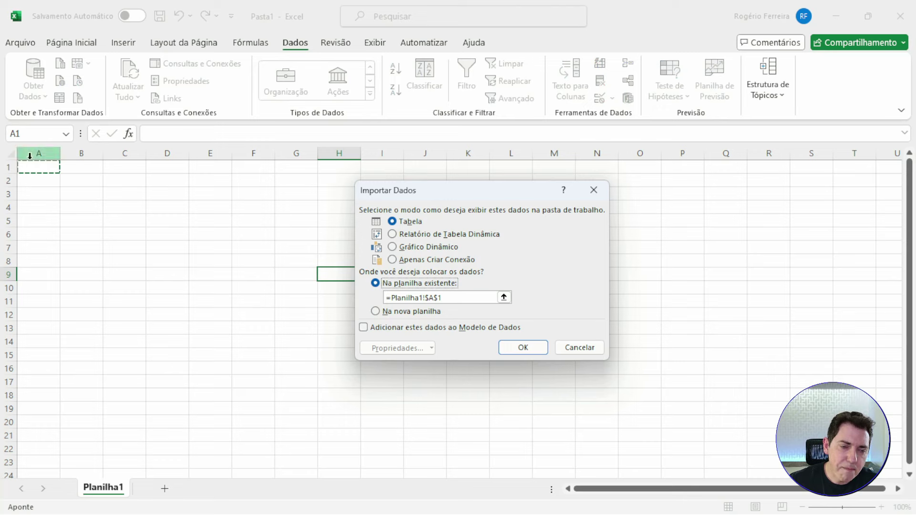
{"action": "left_click", "coordinate": [512, 349]}
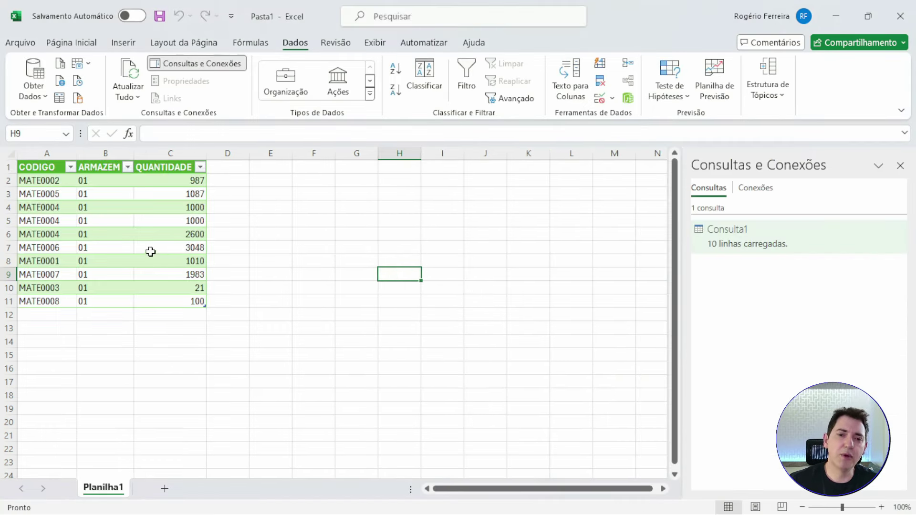
Delete worksheet rows 4 to 7 from the loaded stock table.
{"action": "left_click", "coordinate": [151, 251]}
{"action": "left_click", "coordinate": [45, 234]}
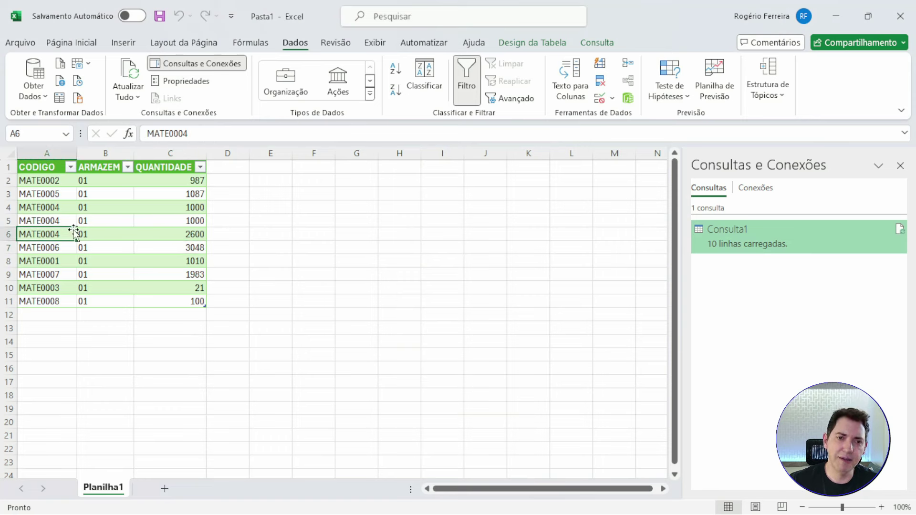
{"action": "left_click", "coordinate": [38, 200]}
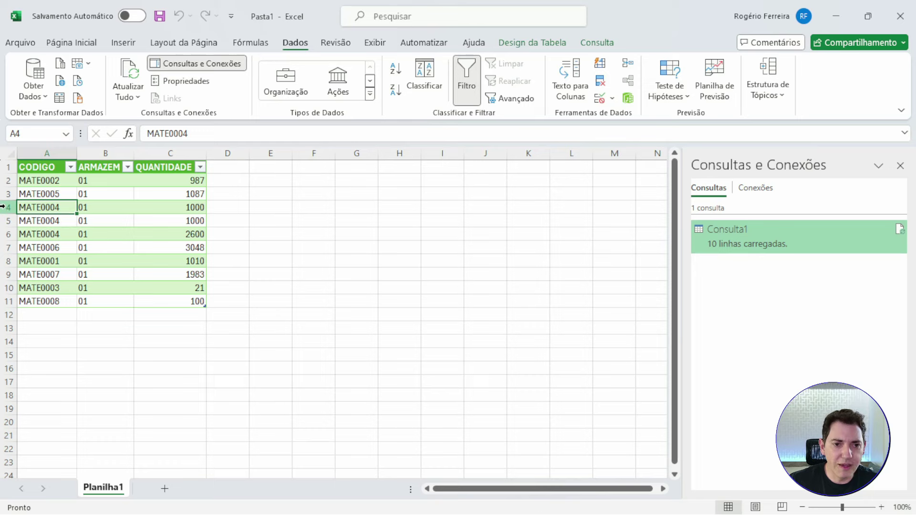
{"action": "left_click_drag", "start_coordinate": [3, 206], "coordinate": [2, 250]}
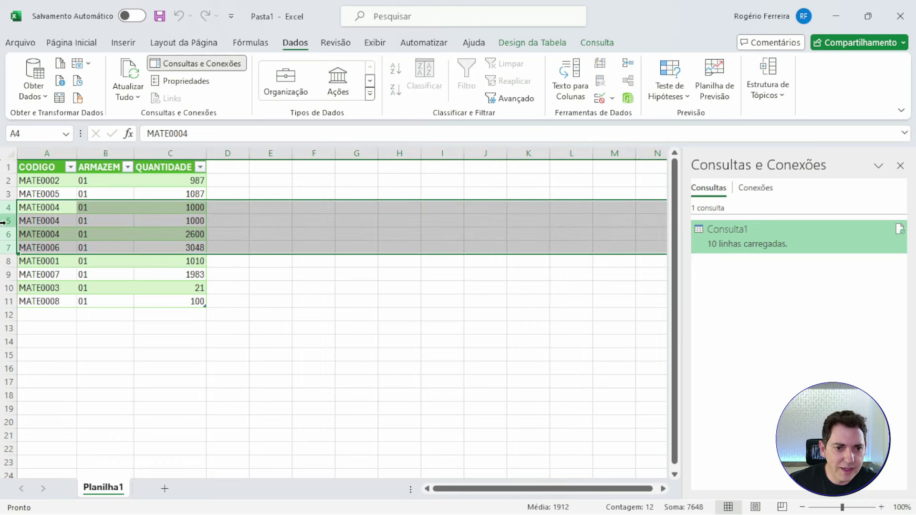
{"action": "right_click", "coordinate": [3, 222]}
{"action": "left_click", "coordinate": [52, 375]}
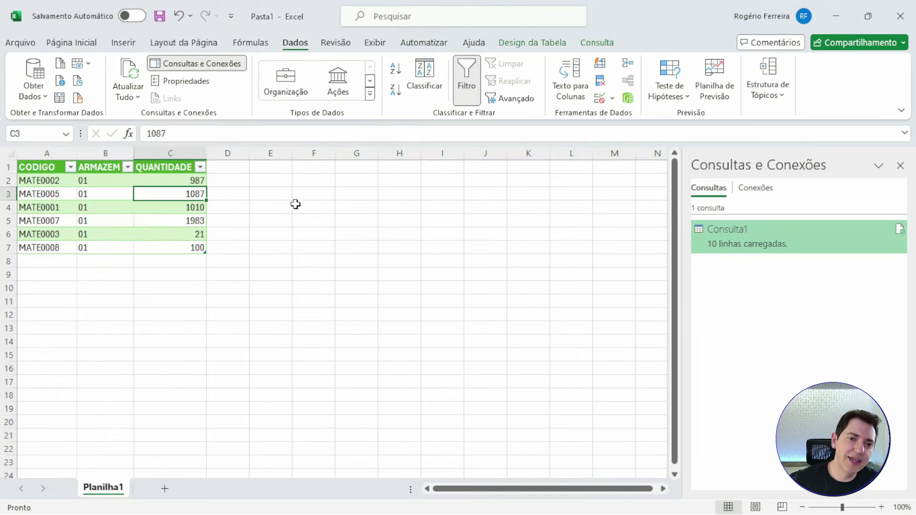
Set the QUANTIDADE value of MATE0002 in cell C2 to 1500.
{"action": "key", "text": "Down"}
{"action": "key", "text": "Up"}
{"action": "key", "text": "Up"}
{"action": "double_click", "coordinate": [191, 184]}
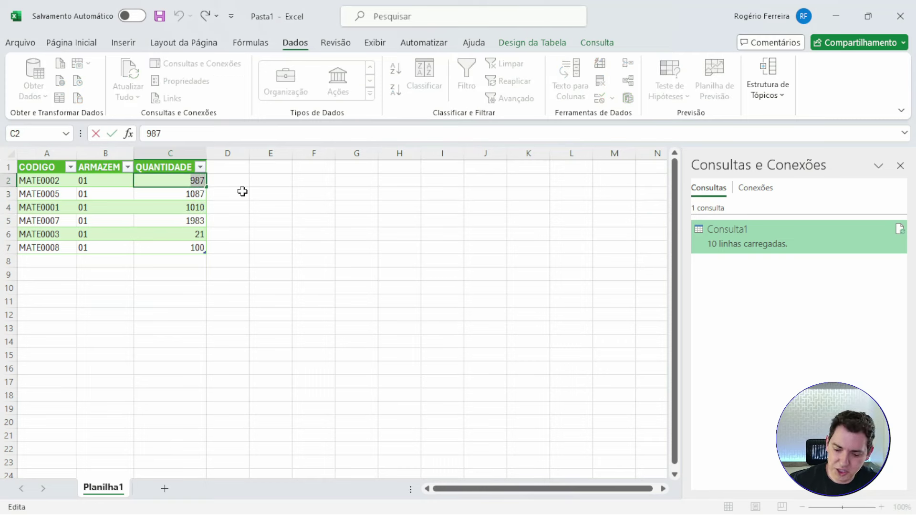
{"action": "type", "text": "150"}
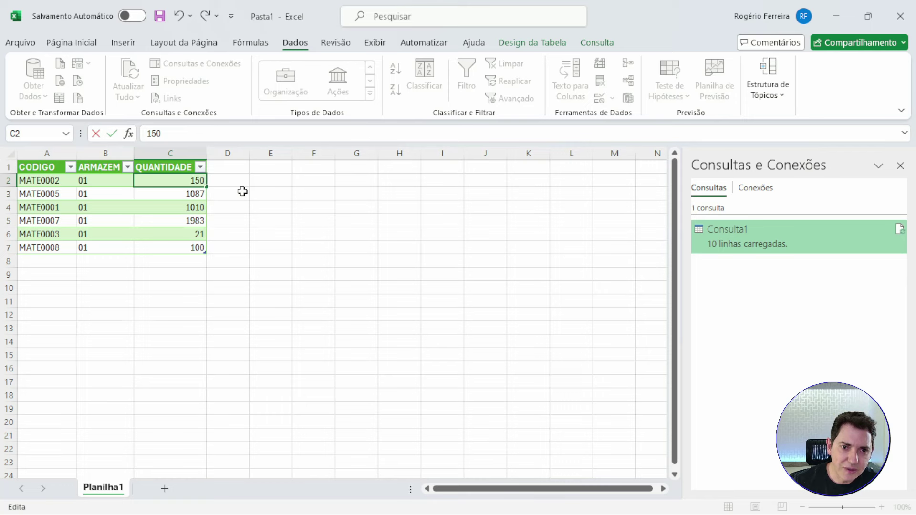
{"action": "type", "text": "0"}
{"action": "key", "text": "Return"}
Refresh the workbook's query data to reload the stock table from the database.
{"action": "left_click", "coordinate": [49, 180]}
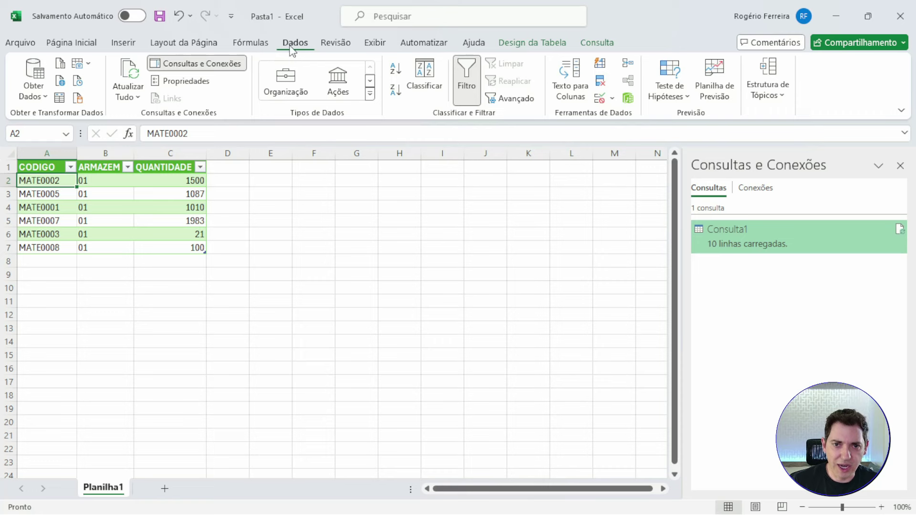
{"action": "left_click", "coordinate": [131, 77]}
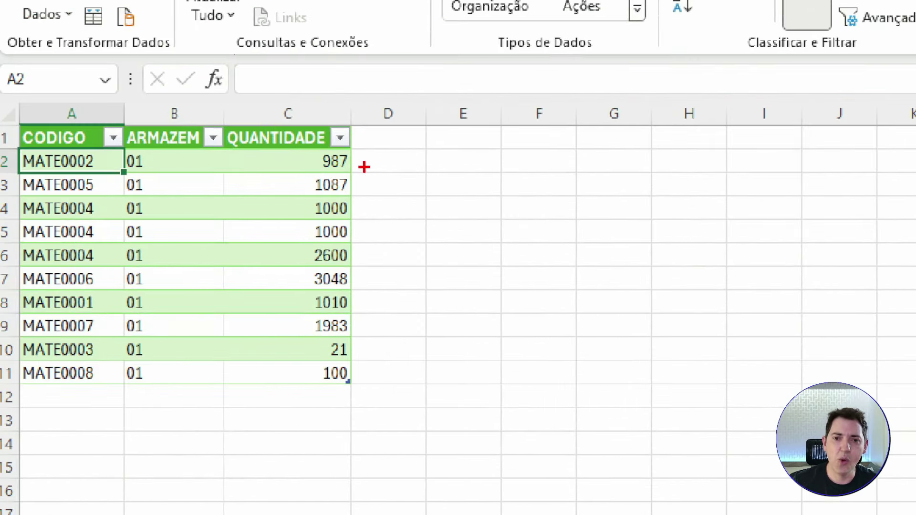
{"action": "left_click_drag", "start_coordinate": [366, 162], "coordinate": [445, 125]}
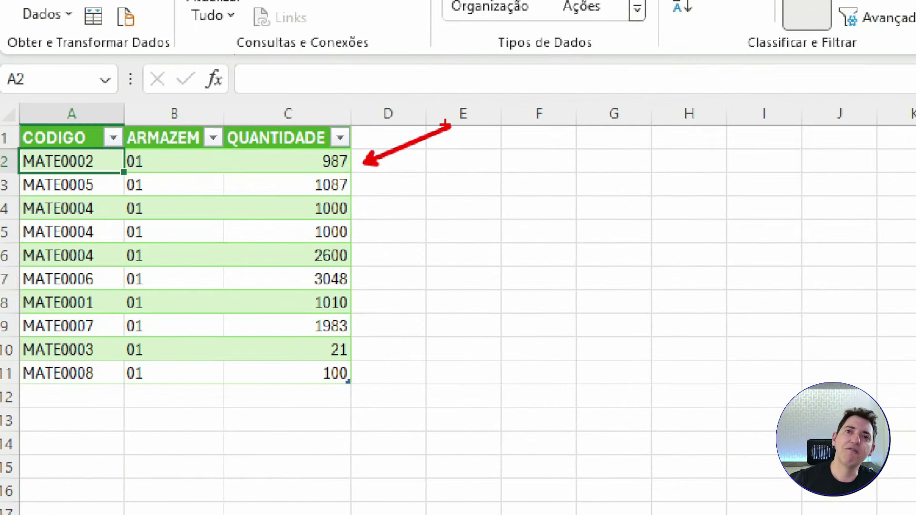